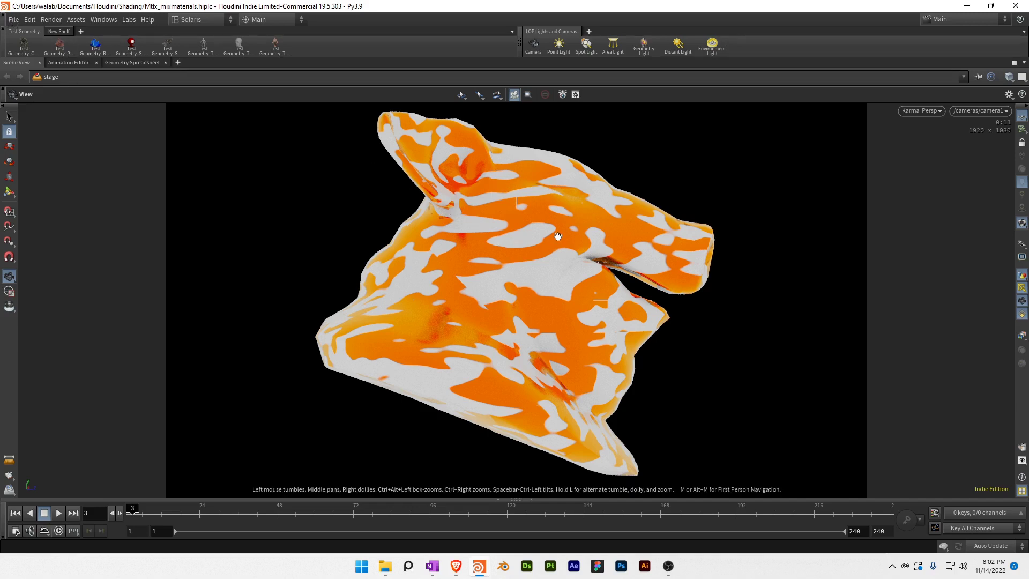
Restore the multi-pane layout from the maximized viewport and start a new empty scene.
key(ctrl+b)
click(14, 19)
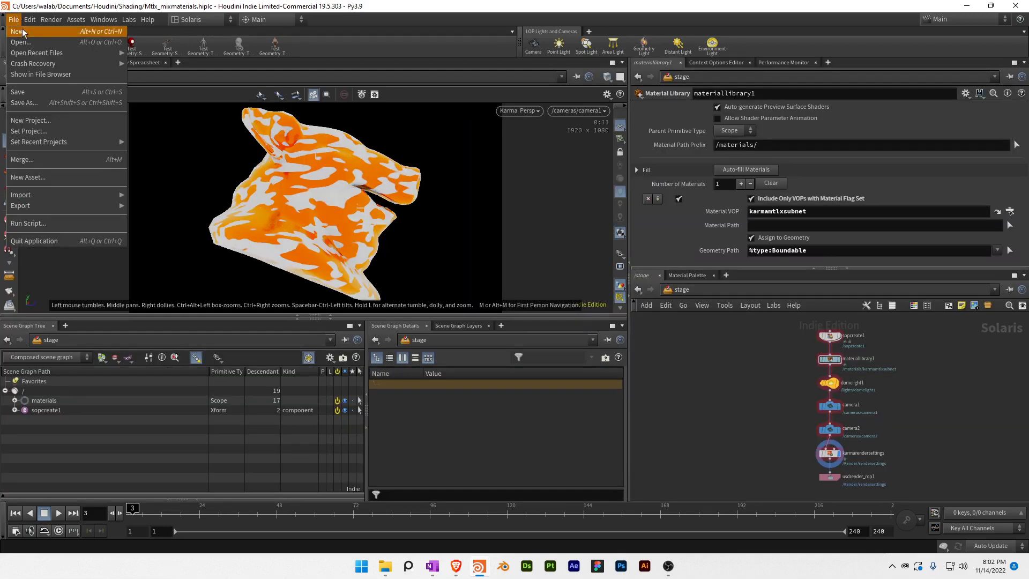
click(18, 32)
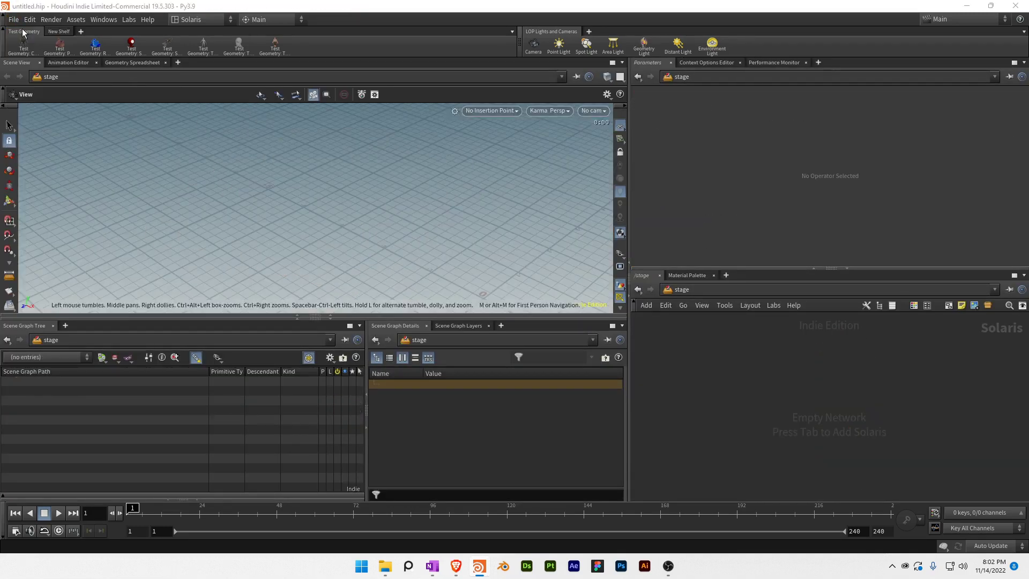
Switch the desktop layout to Build and back to Solaris.
click(192, 20)
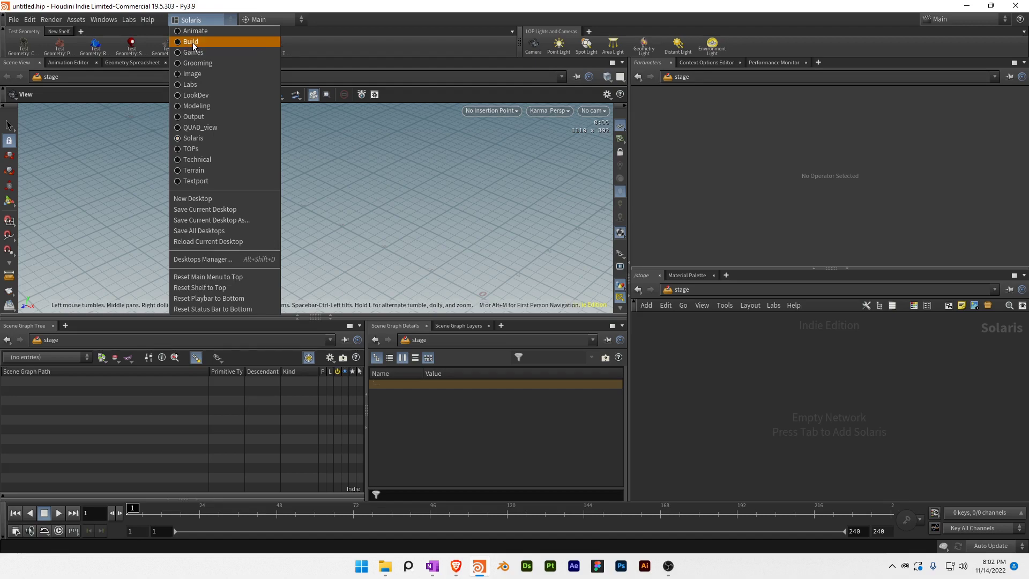
click(193, 43)
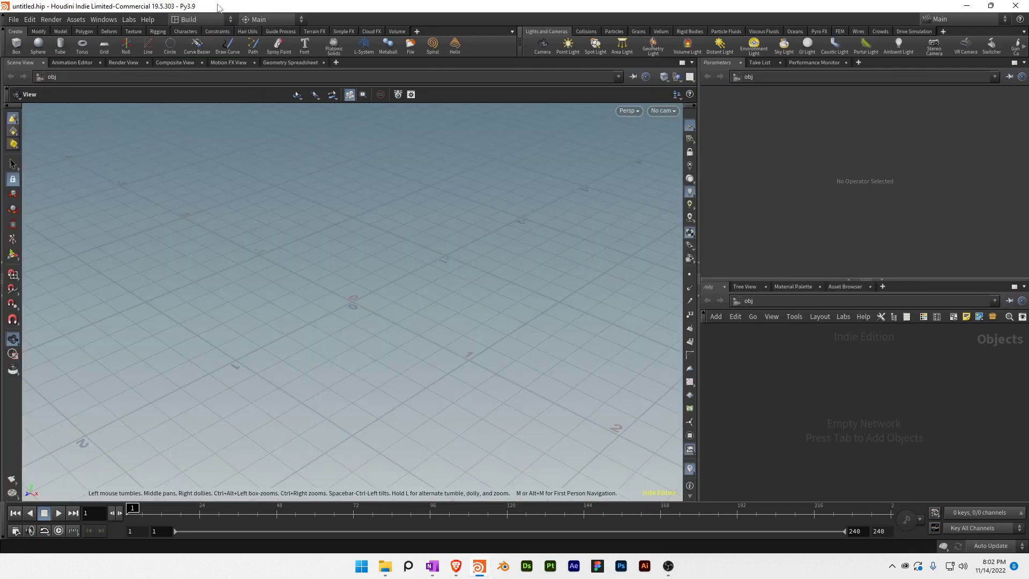
click(191, 21)
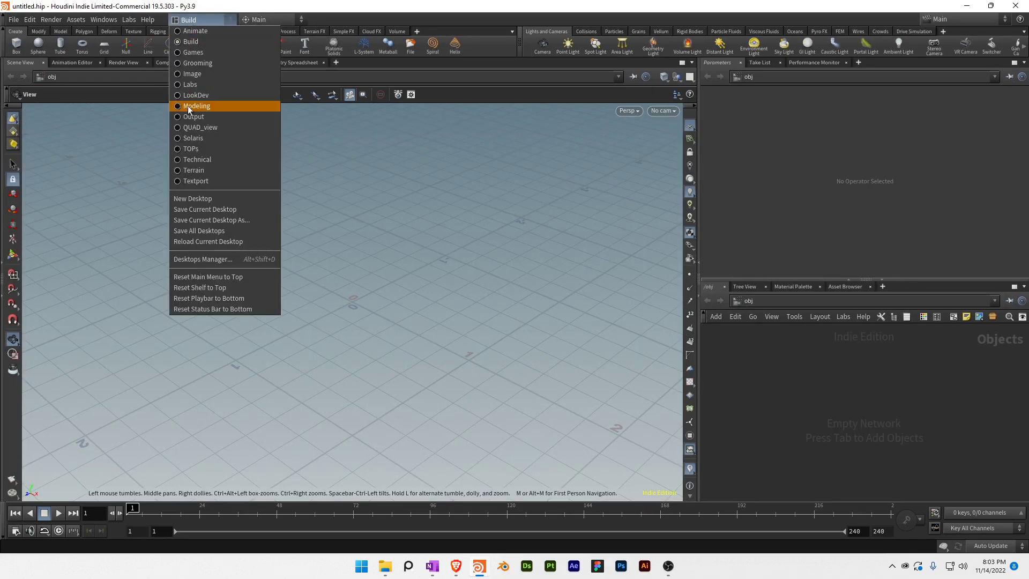
click(193, 138)
Add a SOP Create node to the empty stage network.
key(Tab)
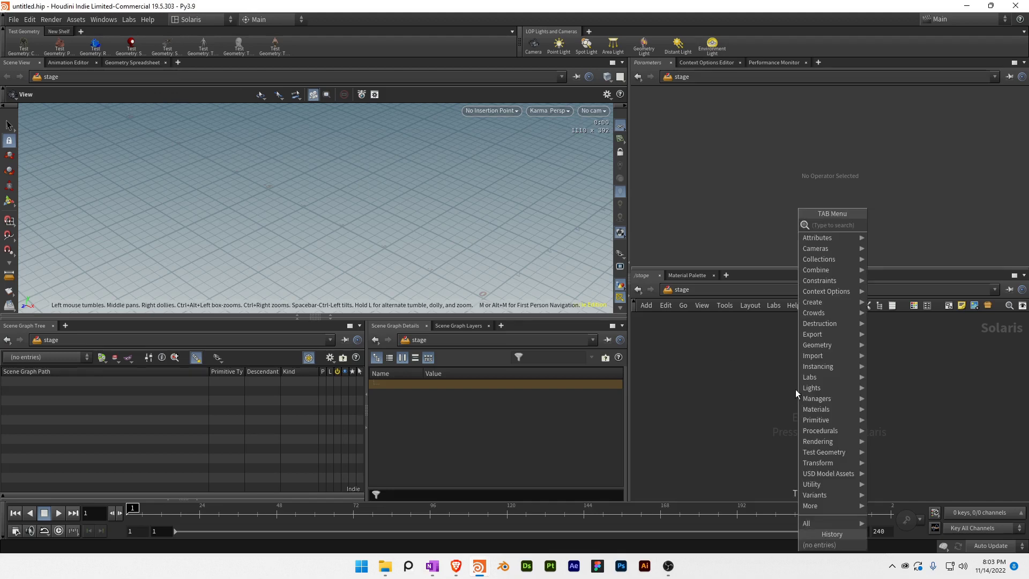
text(lop)
key(BackSpace)
key(BackSpace)
key(BackSpace)
text(sop)
key(Return)
key(Return)
Inside the SOP Create node, add a Pig Head test geometry with Add Shader turned off, and return to the stage level.
double_click(796, 391)
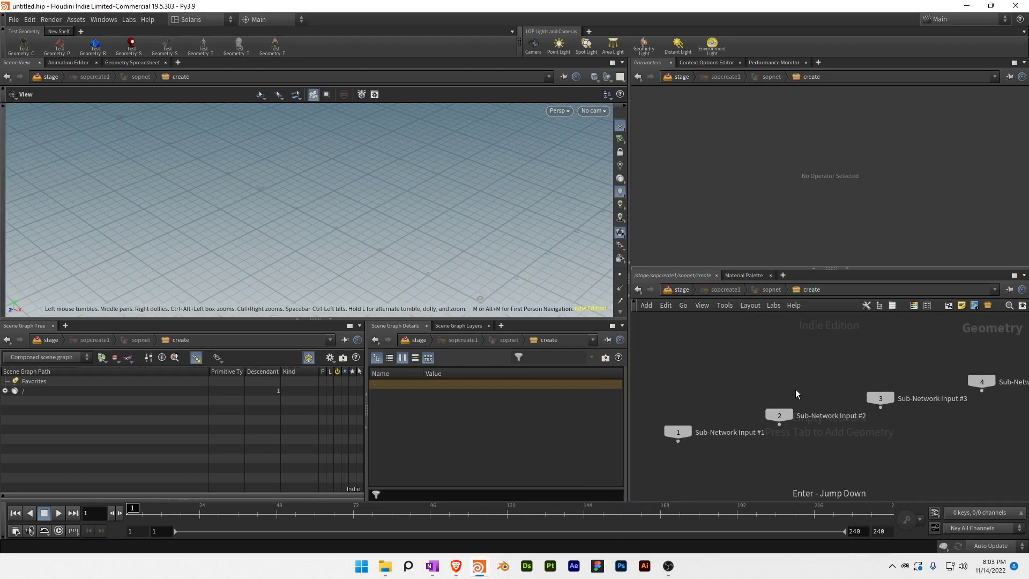
key(Tab)
text(pig)
key(Return)
click(781, 387)
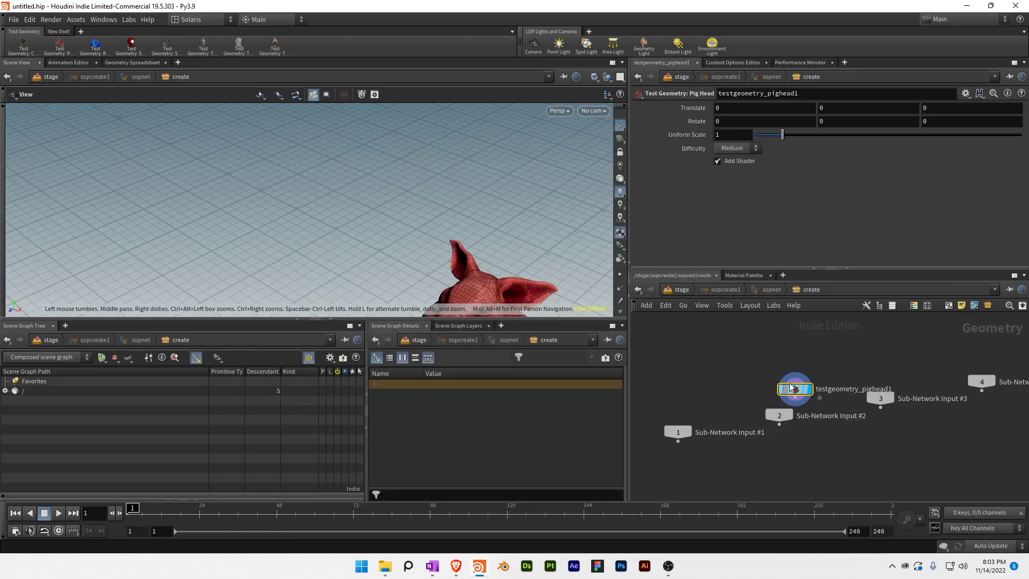
click(734, 163)
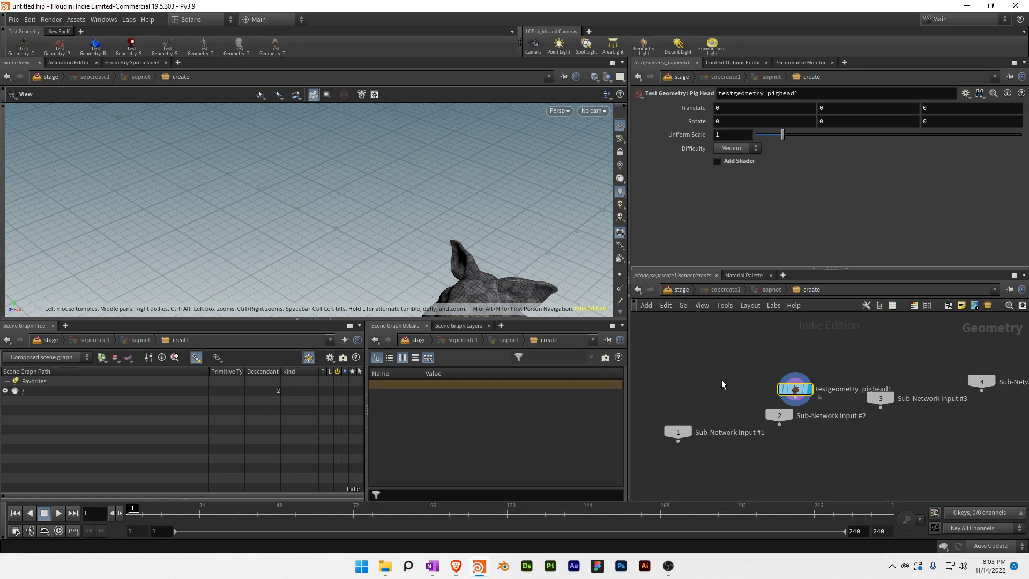
key(h)
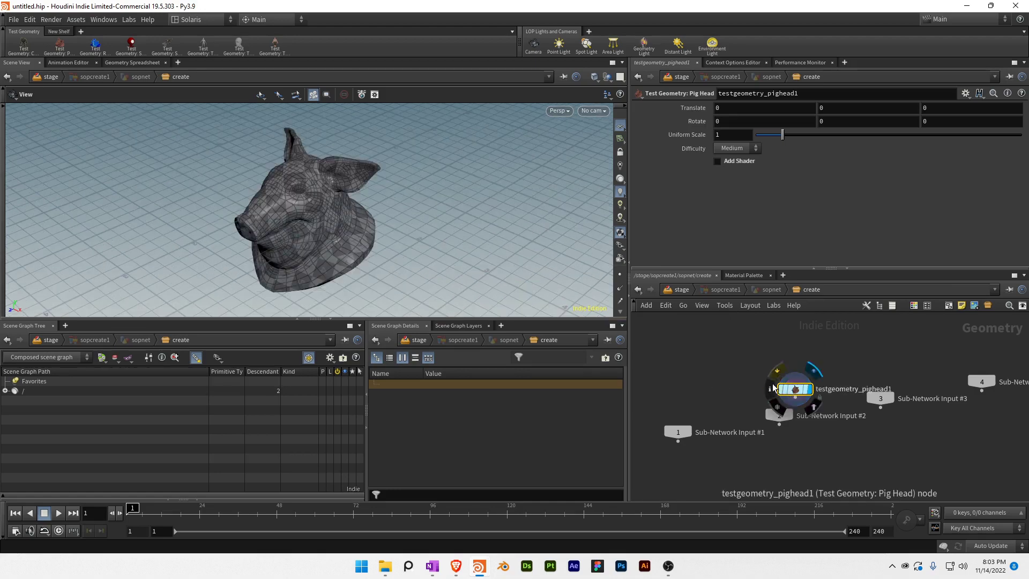
key(u)
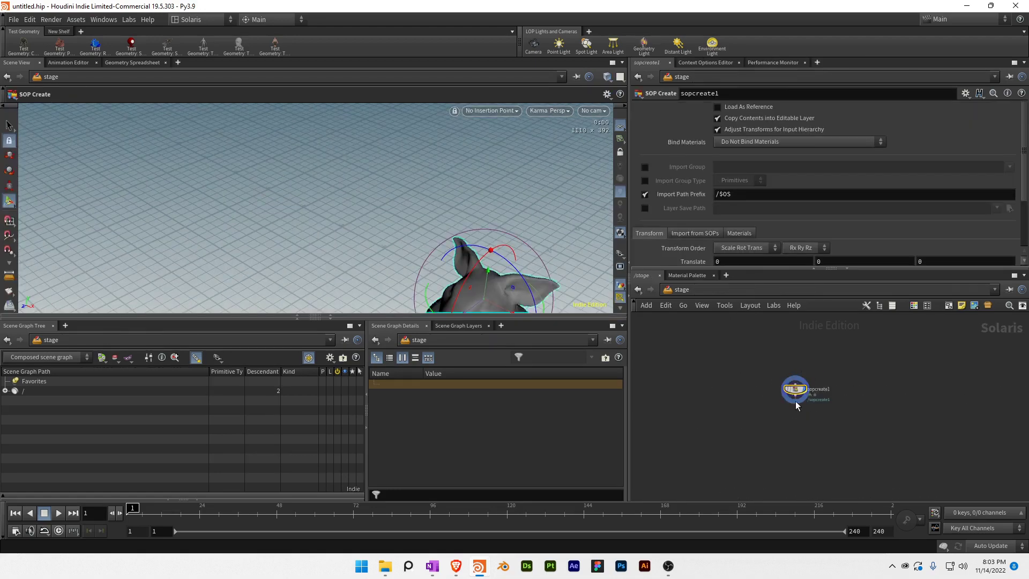
Add a Material Library node below the SOP Create node, wired to its output.
click(795, 403)
key(Tab)
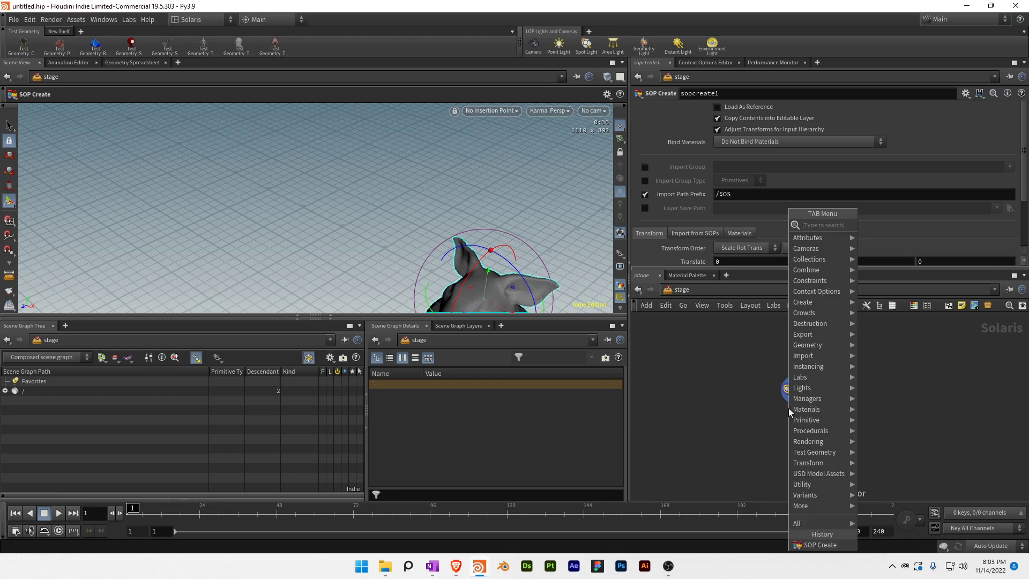
text(mater)
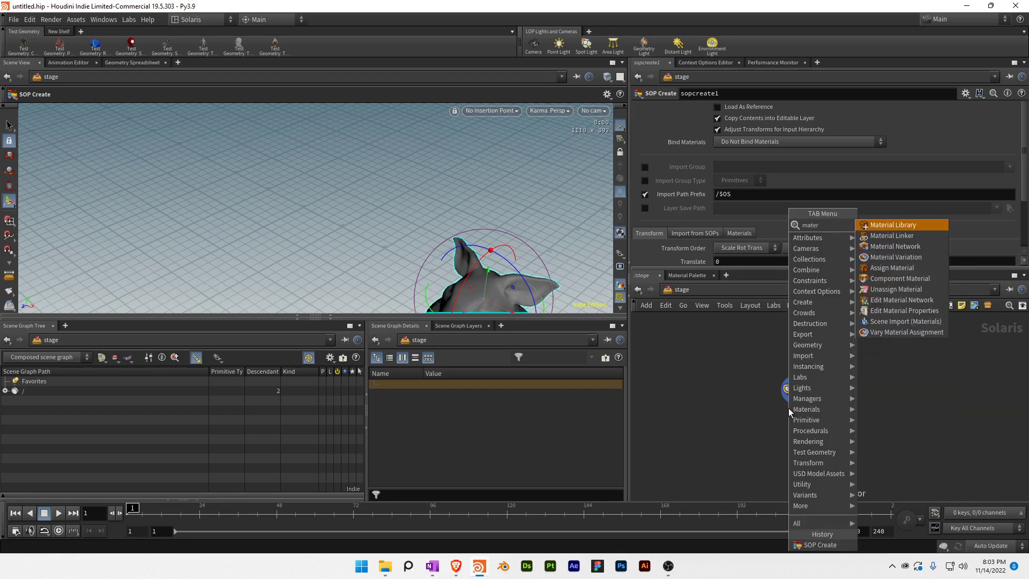
key(Return)
click(789, 411)
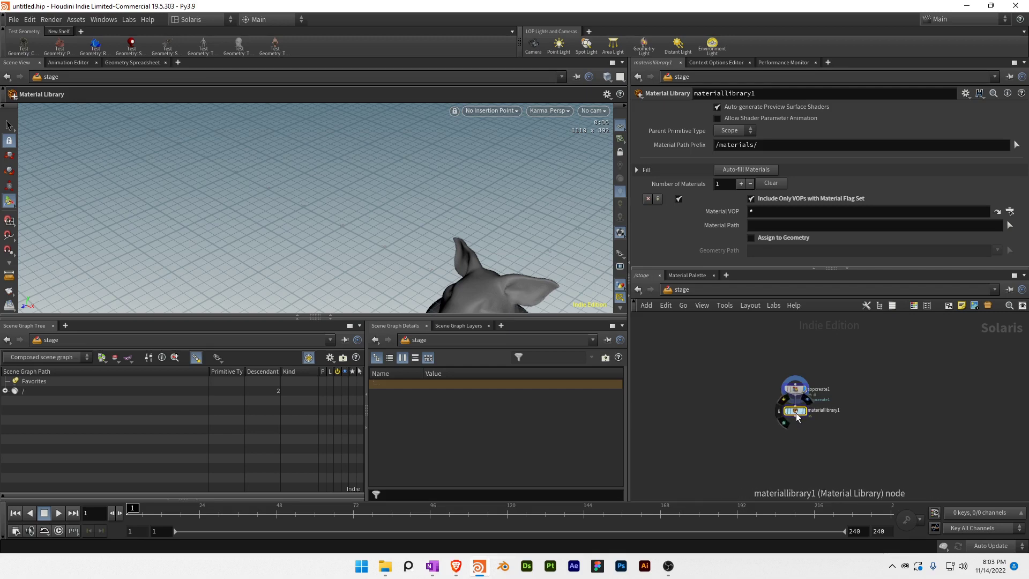
Inside the Material Library, add a Karma MaterialX Subnet.
double_click(796, 412)
key(Tab)
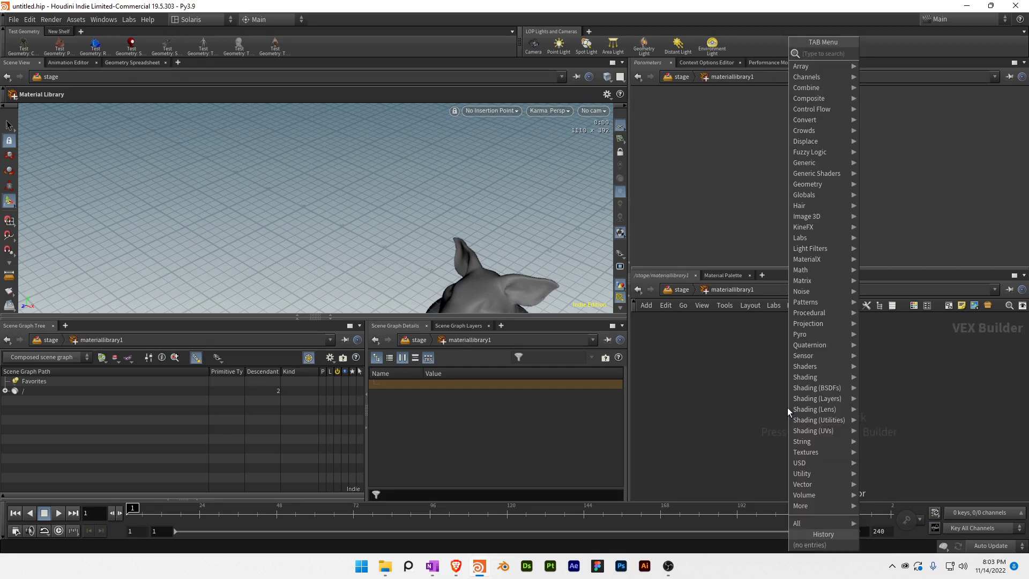
text(karmasub)
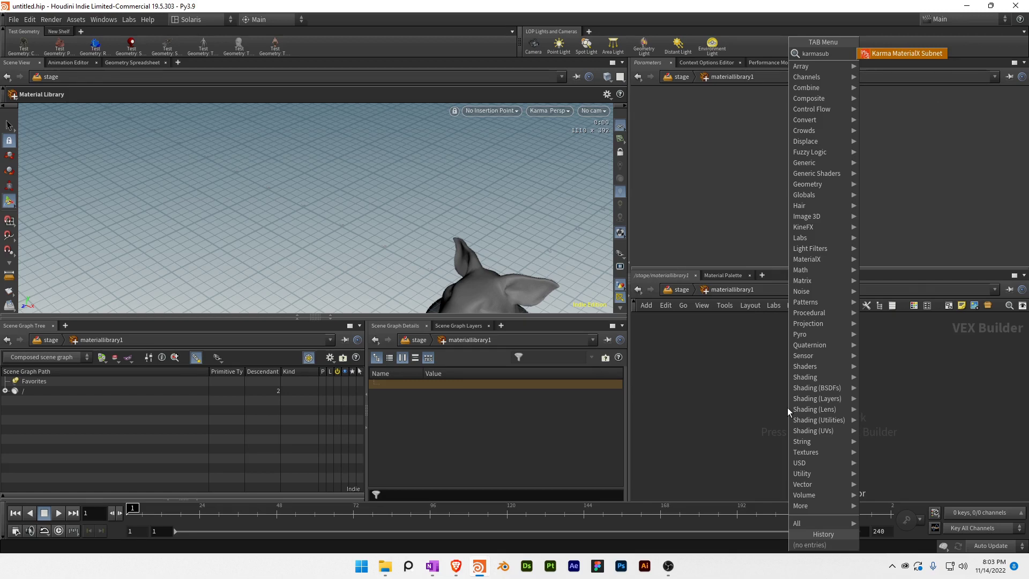
key(Return)
click(787, 409)
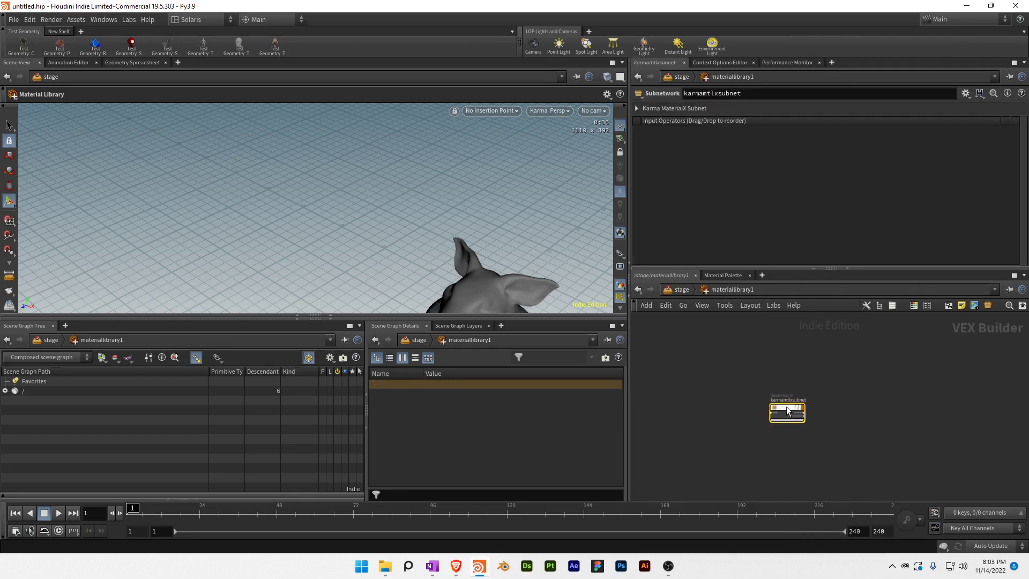
Inside the Karma MaterialX subnet, add a MtlX Standard Surface and wire its output to the surface output node.
double_click(788, 411)
key(Tab)
text(stand)
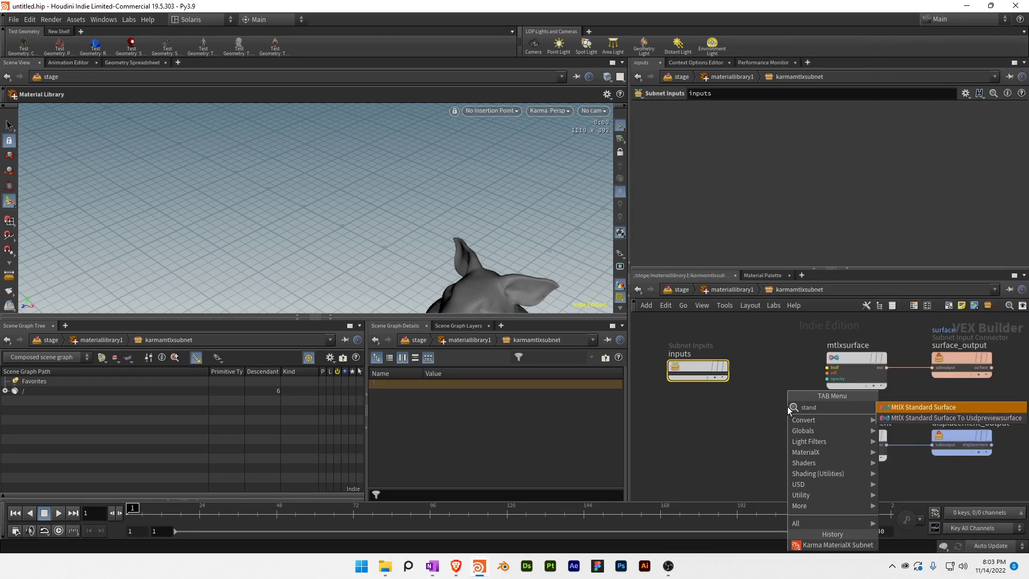
key(Return)
click(787, 407)
drag(786, 406, 931, 368)
Delete the disconnected default mtlxsurface node from the subnet.
drag(859, 361, 870, 388)
click(866, 383)
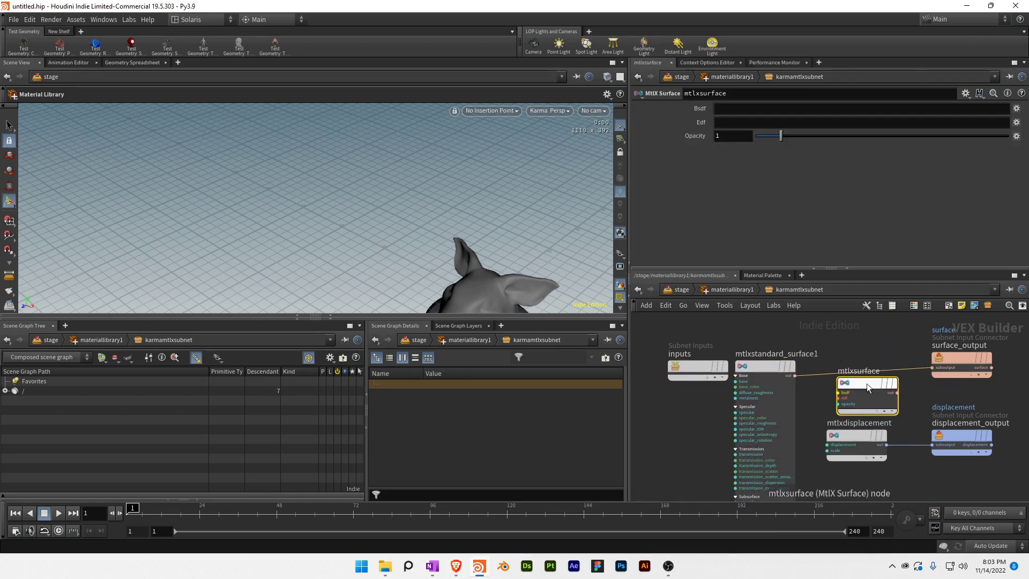
key(Delete)
click(766, 366)
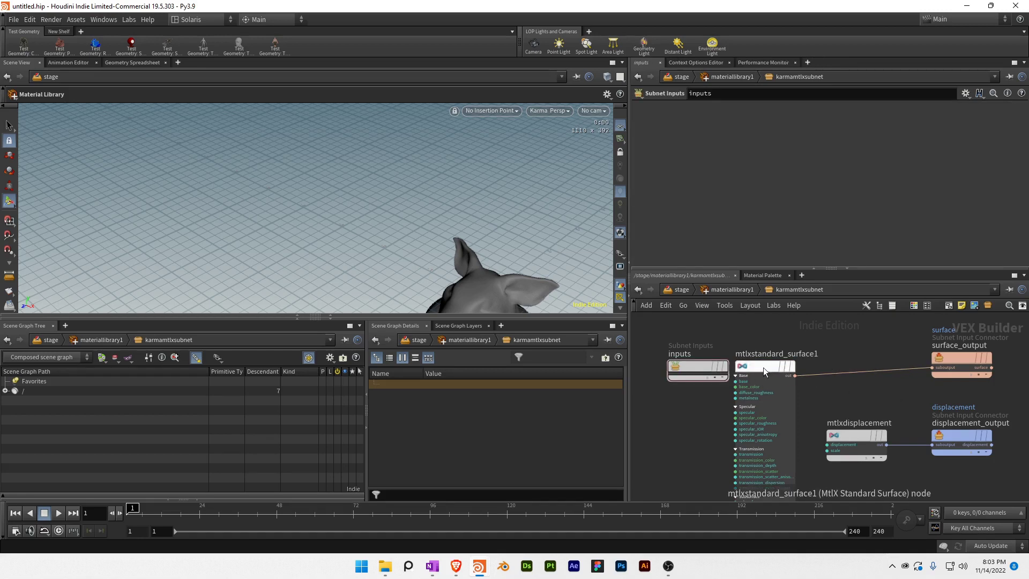
Back at the stage level, enable Assign to Geometry on the Material Library with All Geometry Primitives as the geometry path.
key(u)
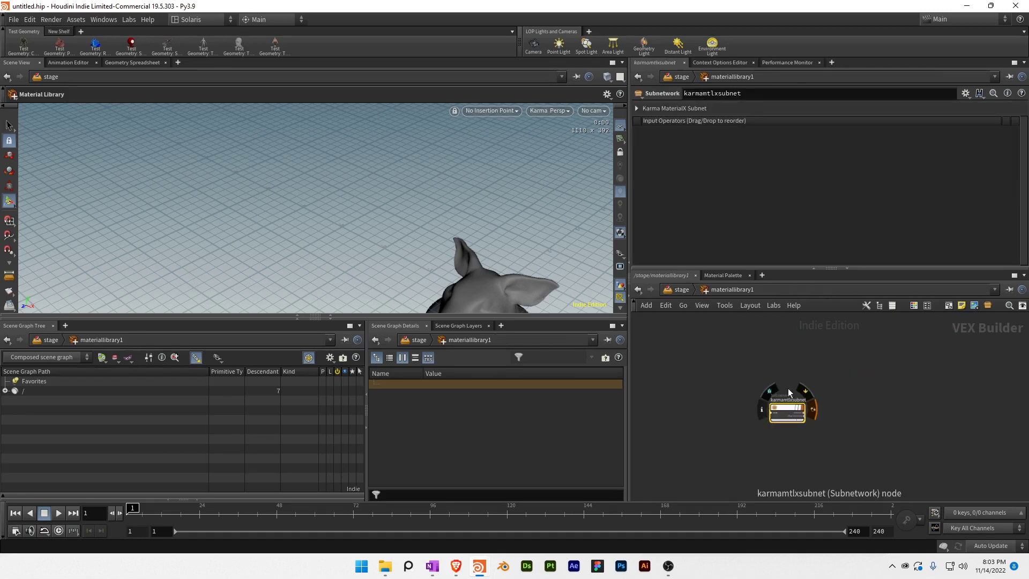
key(u)
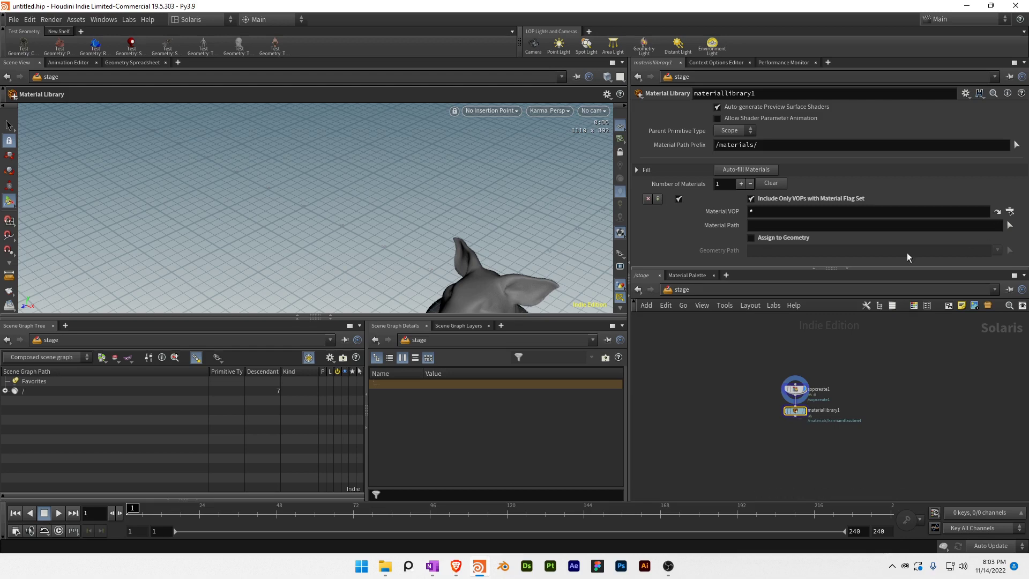
click(774, 238)
click(997, 250)
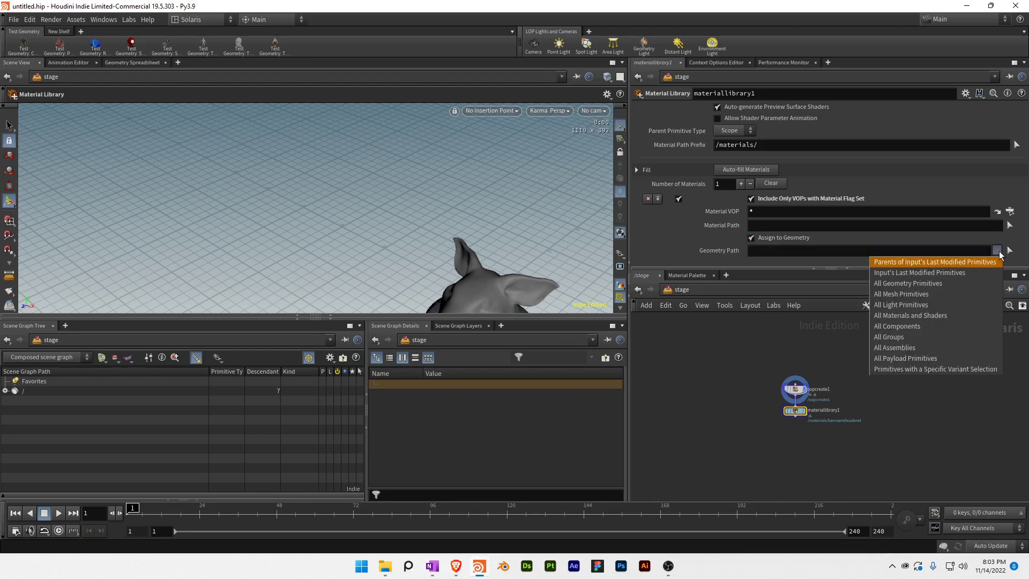
click(978, 278)
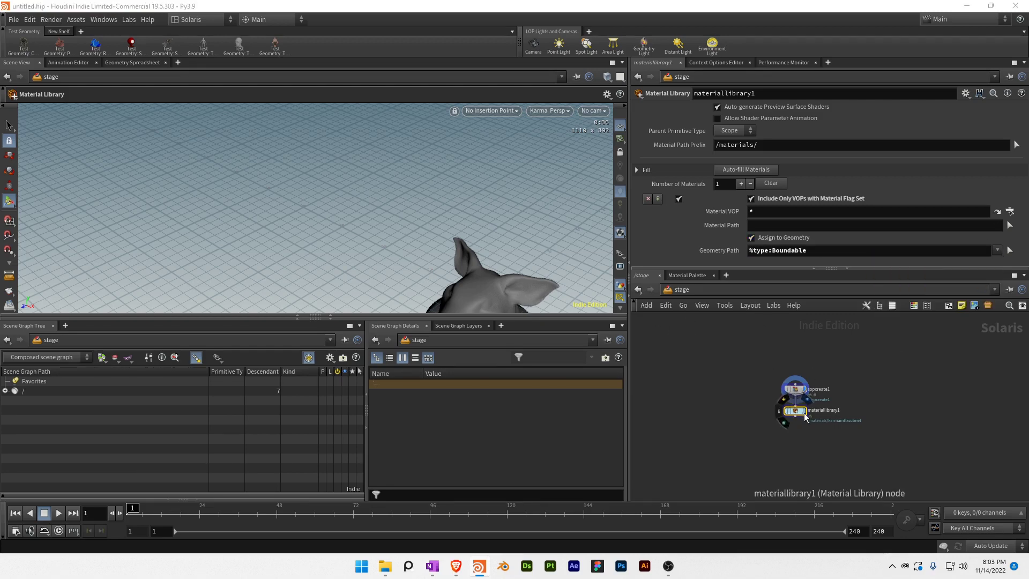
Display the Material Library node and add a Dome Light wired to its output.
scroll(806, 435, up, 3)
scroll(806, 435, up, 2)
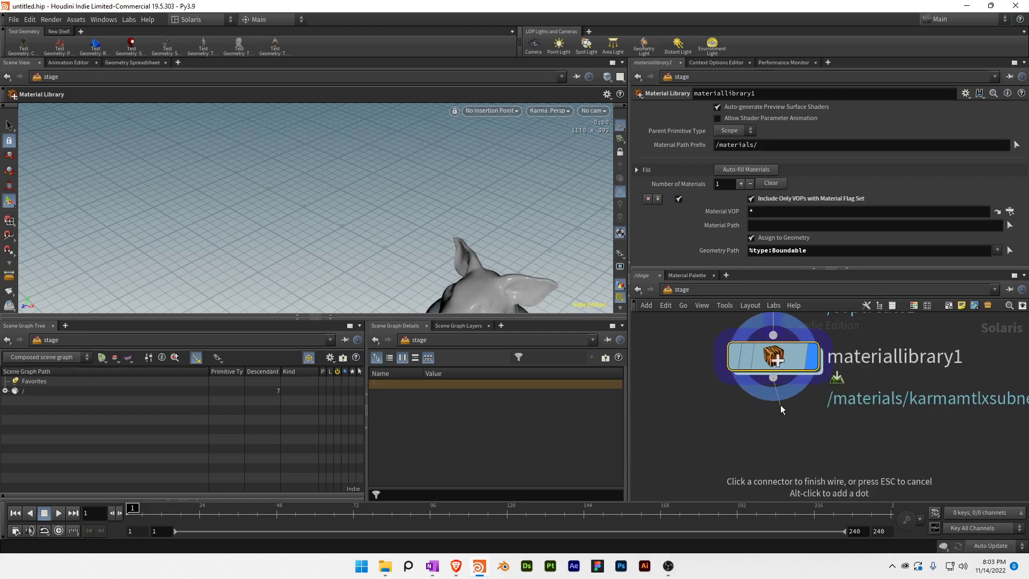
key(Tab)
text(dome)
key(Return)
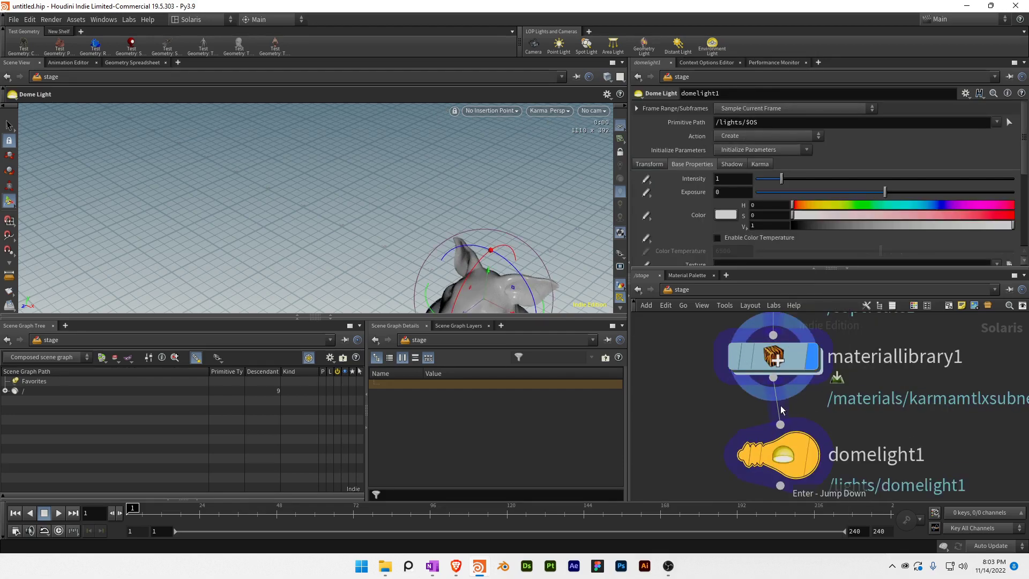
key(ctrl+s)
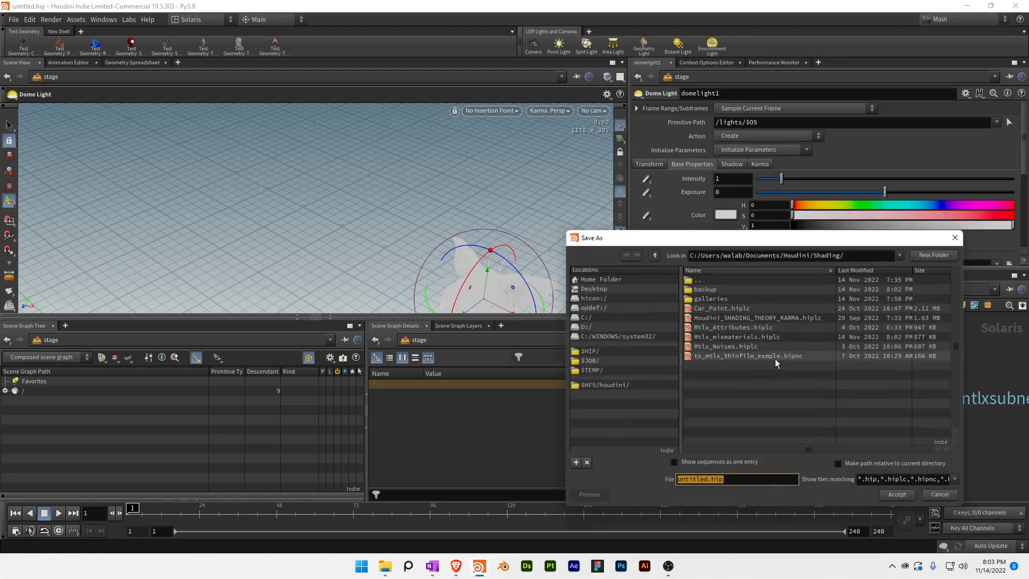
click(941, 495)
middle_click(812, 356)
middle_drag(841, 421, 834, 466)
double_click(782, 323)
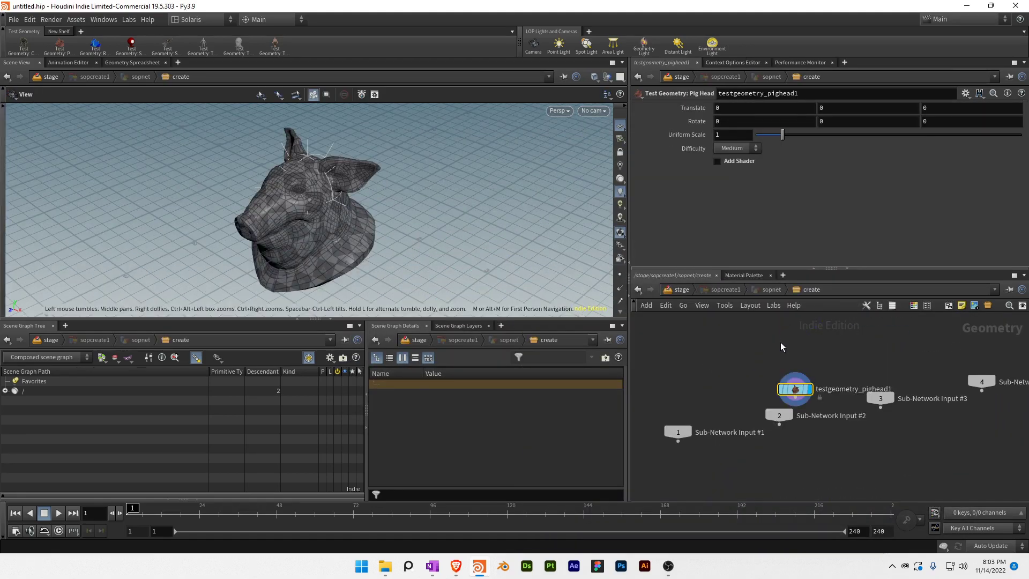
key(u)
Inside the Karma MaterialX subnet, insert a MtlX Mix node between the standard surface and the surface output.
double_click(763, 409)
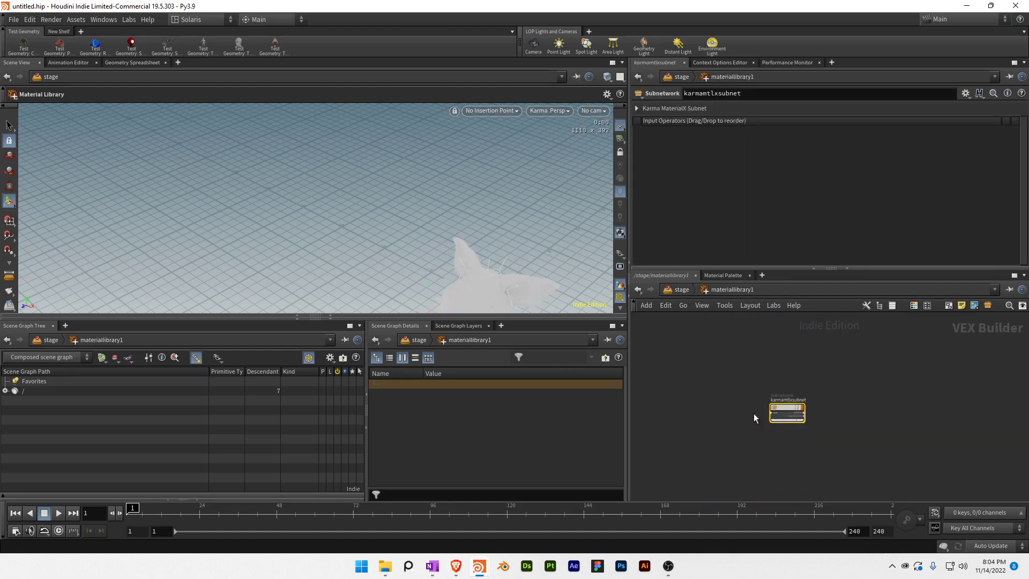
double_click(785, 413)
key(Tab)
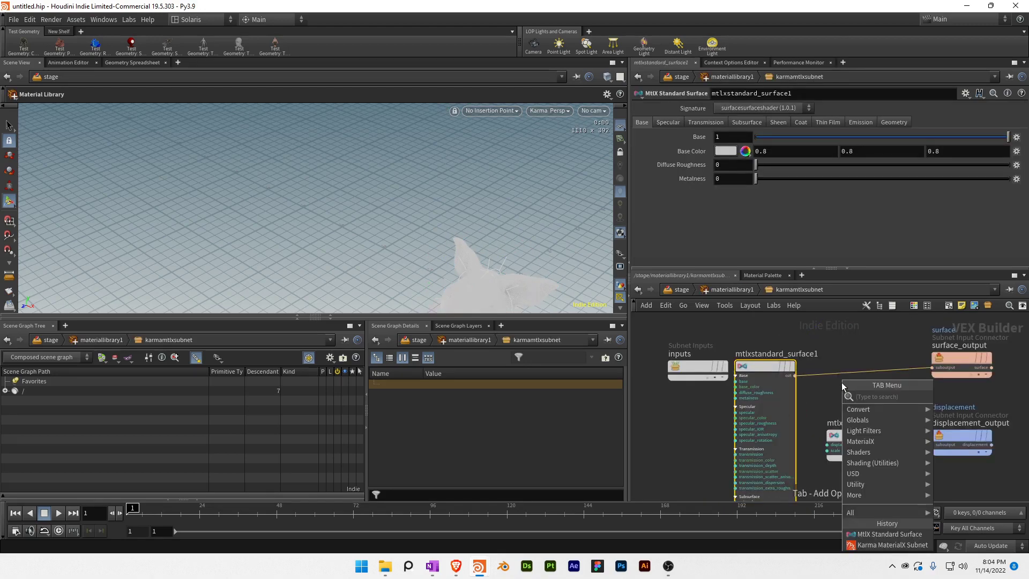
text(mix)
key(Return)
click(849, 382)
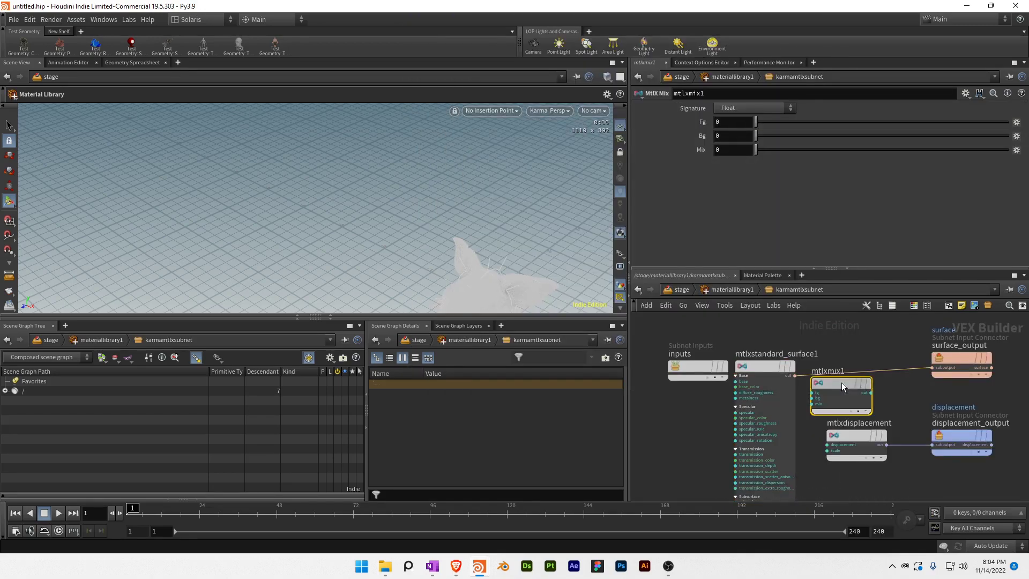
drag(851, 381, 878, 365)
Duplicate the MtlX Standard Surface node and wire the copy to the mix node's bg input.
click(742, 369)
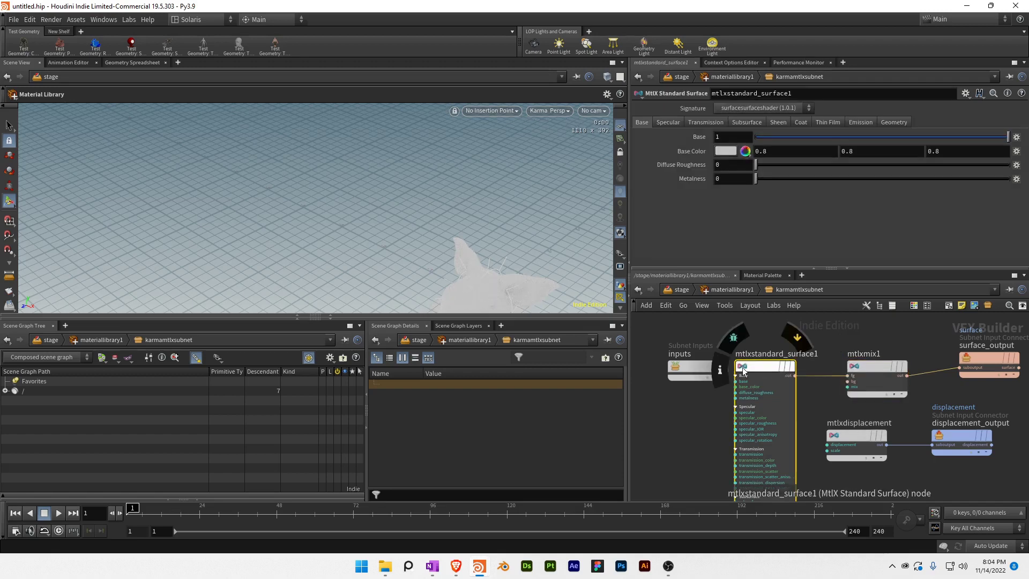
alt+drag(763, 369, 847, 381)
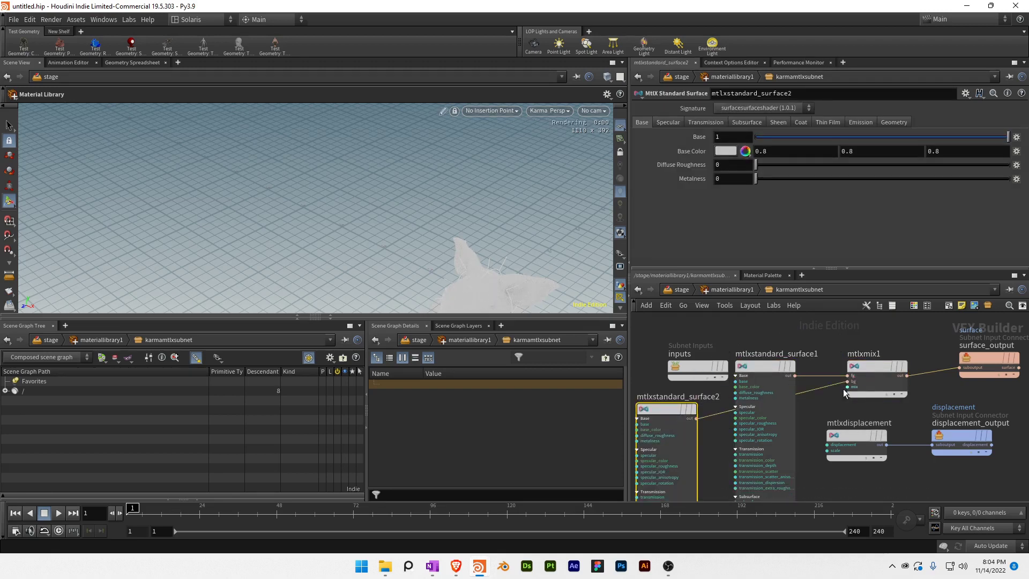
Add a MtlX Fractal3D node to the subnet, below the mtlxdisplacement node.
key(Tab)
text(f)
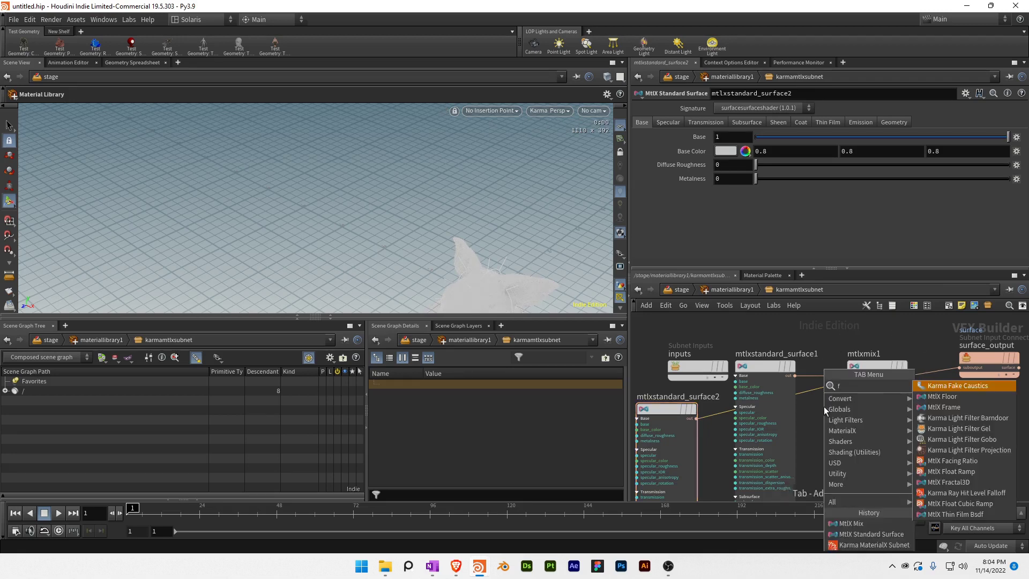
text(rac)
click(940, 387)
click(862, 478)
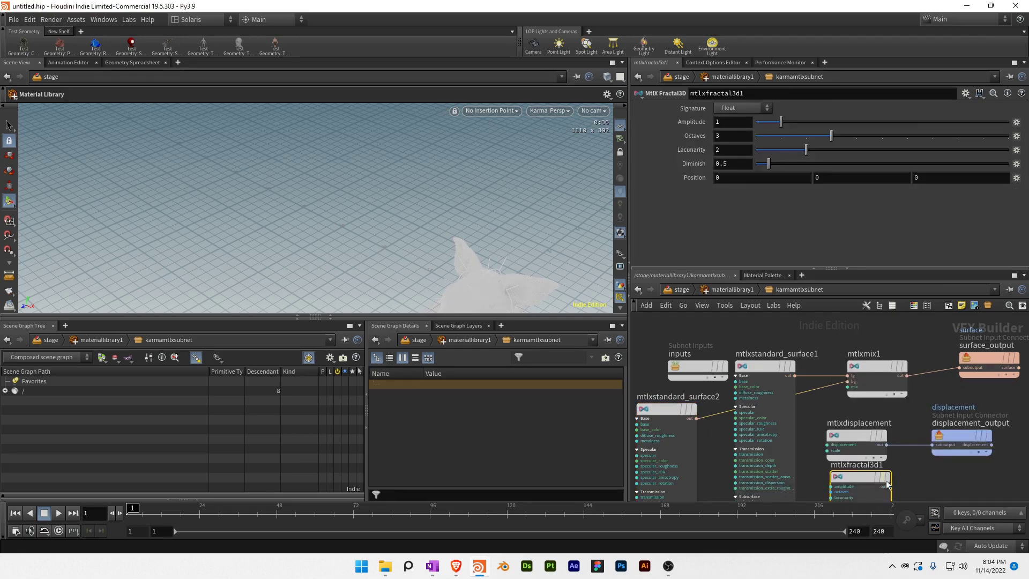
Wire the MtlX Fractal3D output into the mix node's mix input and auto-arrange all nodes in the subnet.
drag(892, 487, 836, 421)
click(830, 418)
click(848, 387)
key(ctrl+a)
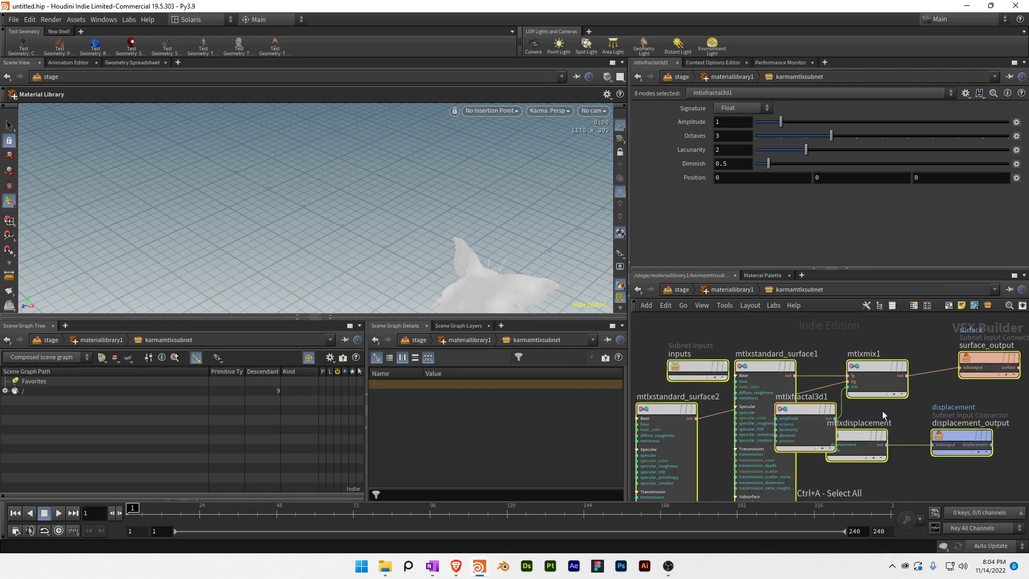
key(l)
scroll(886, 412, down, 3)
click(906, 378)
Set the base color of mtlxstandard_surface2 to hex F64402.
middle_drag(928, 317, 843, 466)
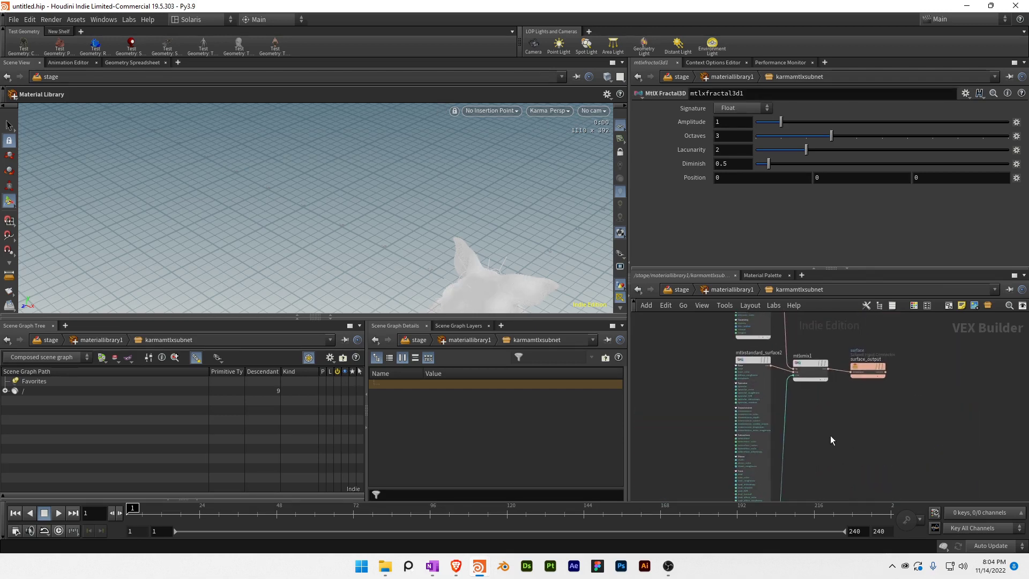
click(754, 358)
click(721, 150)
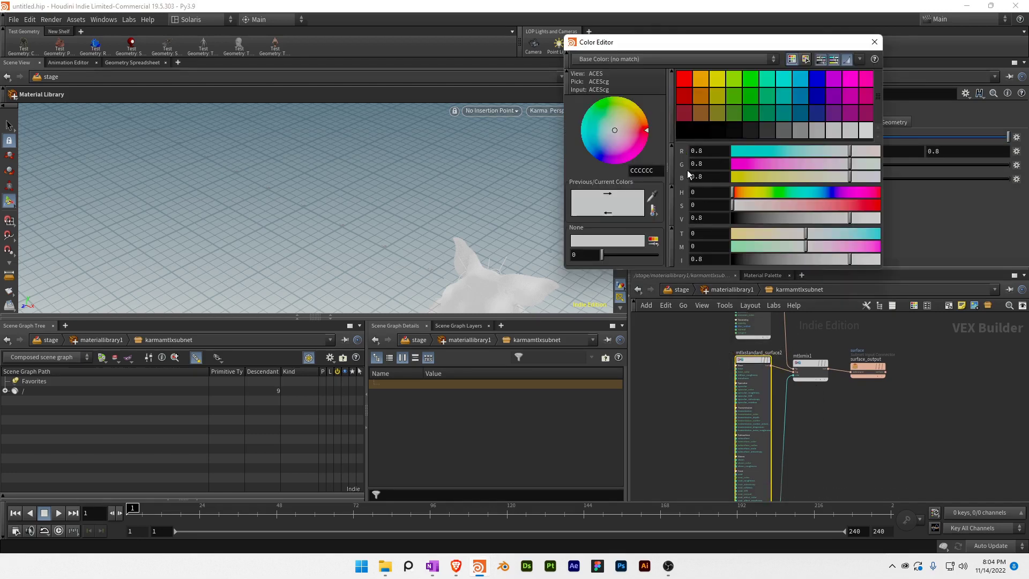
double_click(643, 170)
text(F64402)
key(Return)
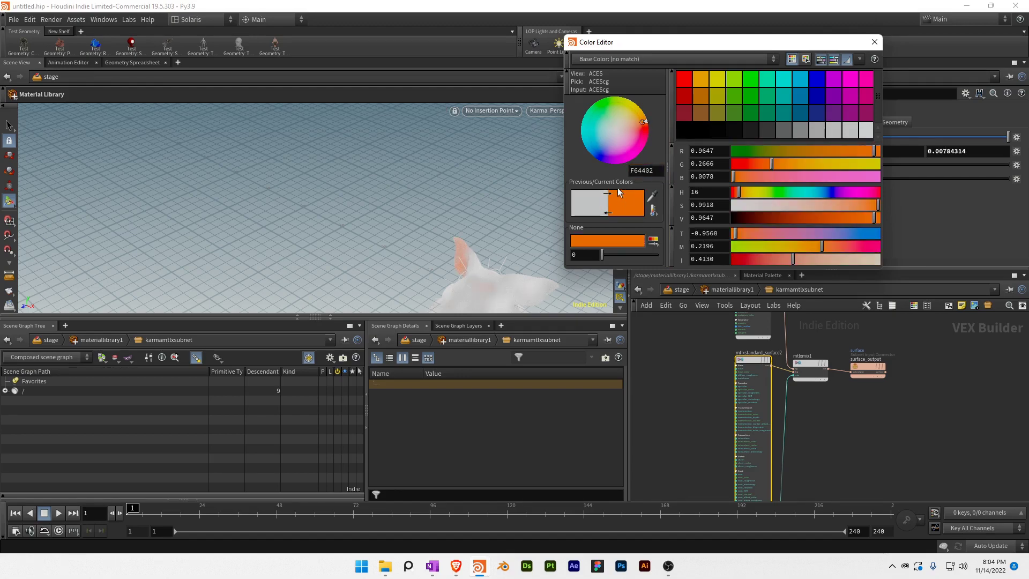
click(873, 43)
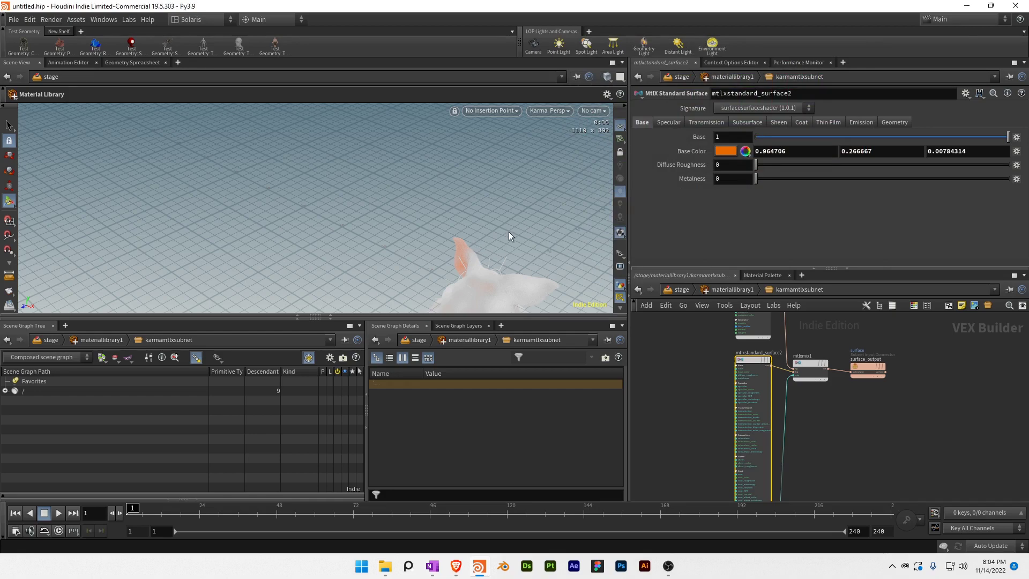
Frame the whole pig head and examine how the orange and white surfaces blend in the Karma render.
key(Escape)
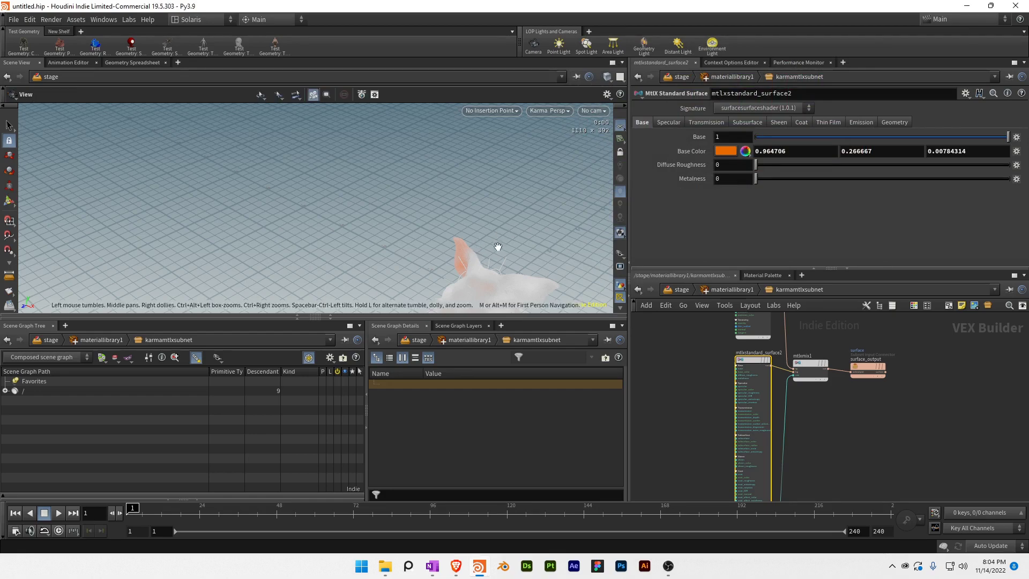
drag(501, 242, 429, 206)
alt+middle_drag(381, 208, 413, 214)
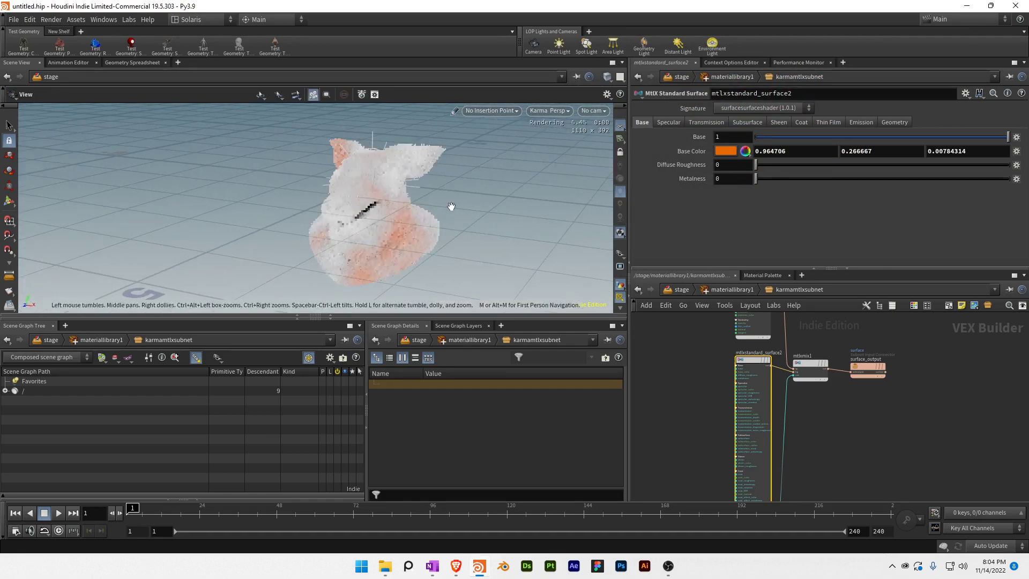
alt+scroll(410, 210, up, 2)
key(ctrl+s)
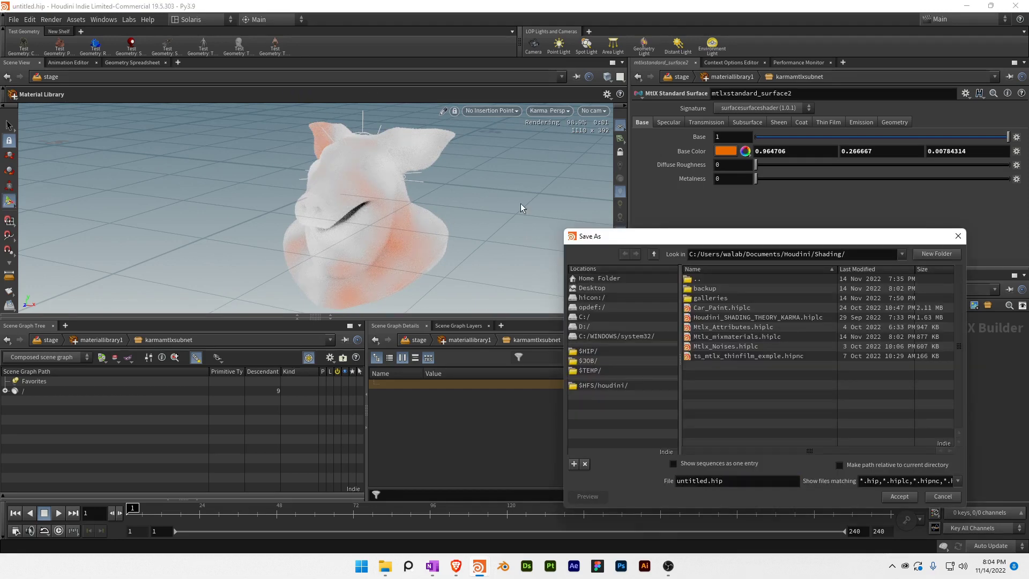
click(957, 236)
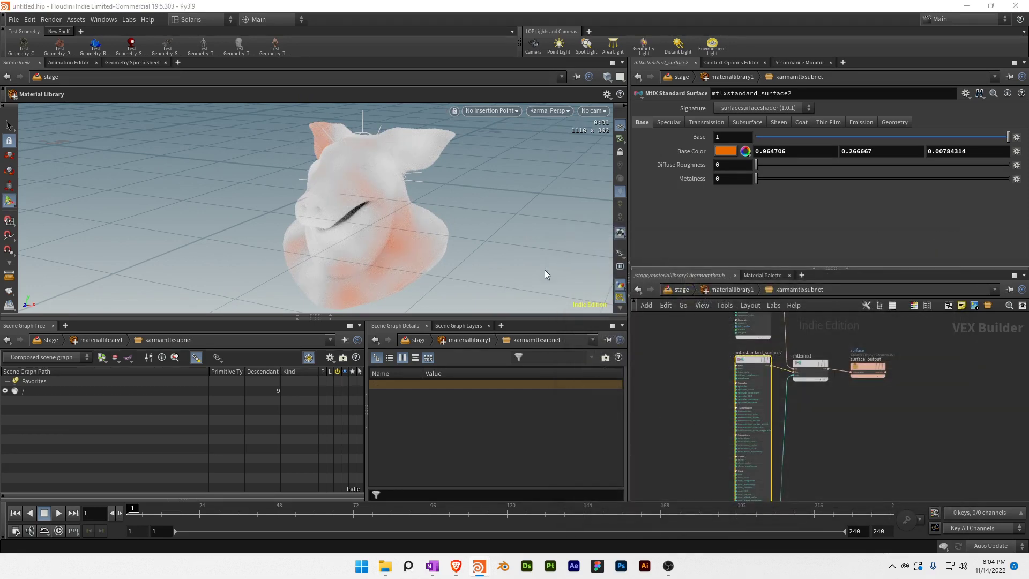
Add a MtlX Position node and wire its output to the fractal node's position input.
middle_drag(693, 428, 677, 347)
middle_drag(661, 400, 678, 344)
scroll(697, 407, up, 3)
middle_drag(700, 417, 734, 366)
key(Tab)
text(pos)
key(Return)
click(738, 367)
drag(741, 377, 676, 384)
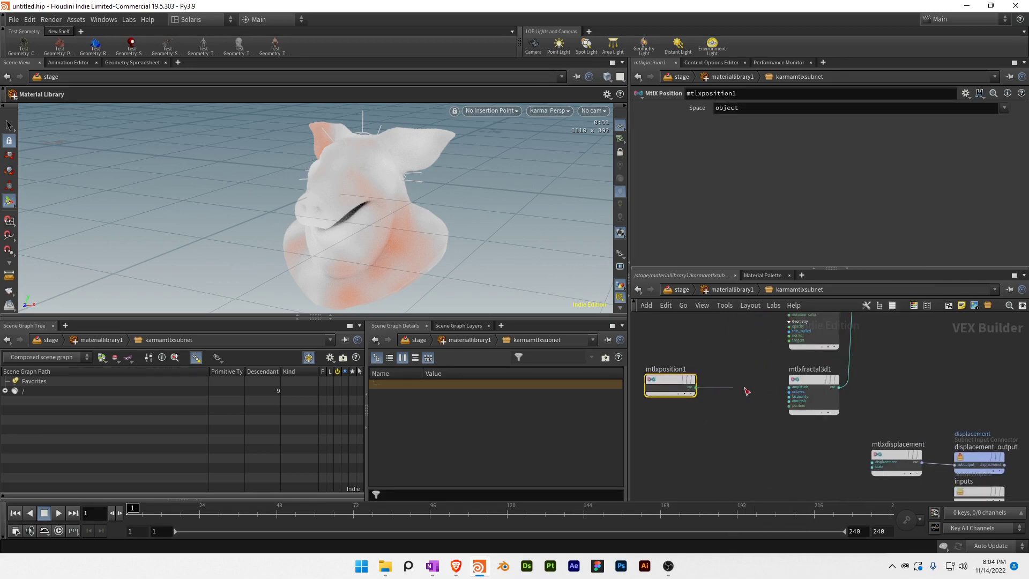
click(789, 406)
Insert a MtlX Multiply node between the position and fractal nodes, spacing it evenly between them.
key(Tab)
mouse_move(722, 390)
text(mult)
key(Return)
click(720, 390)
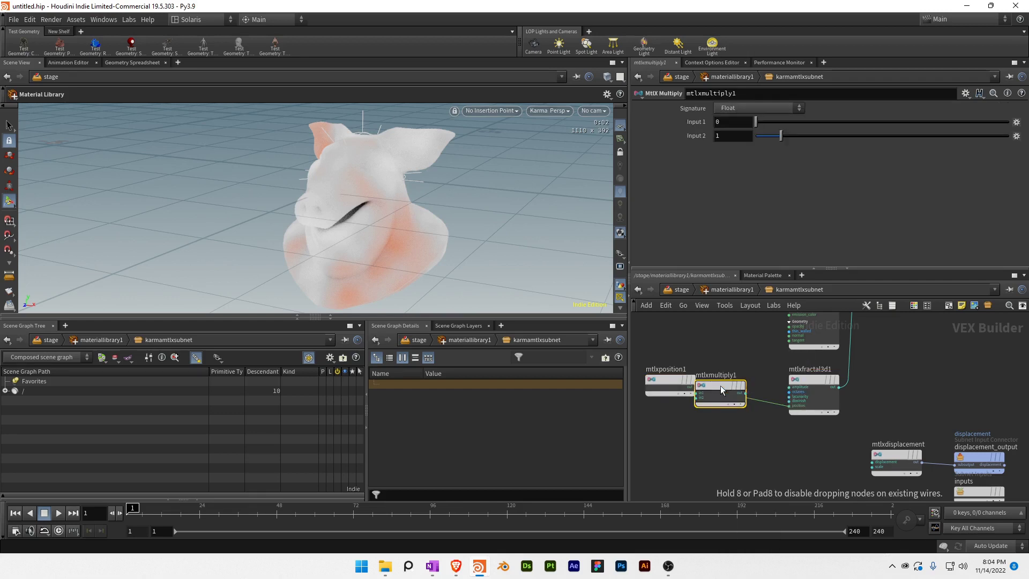
click(720, 385)
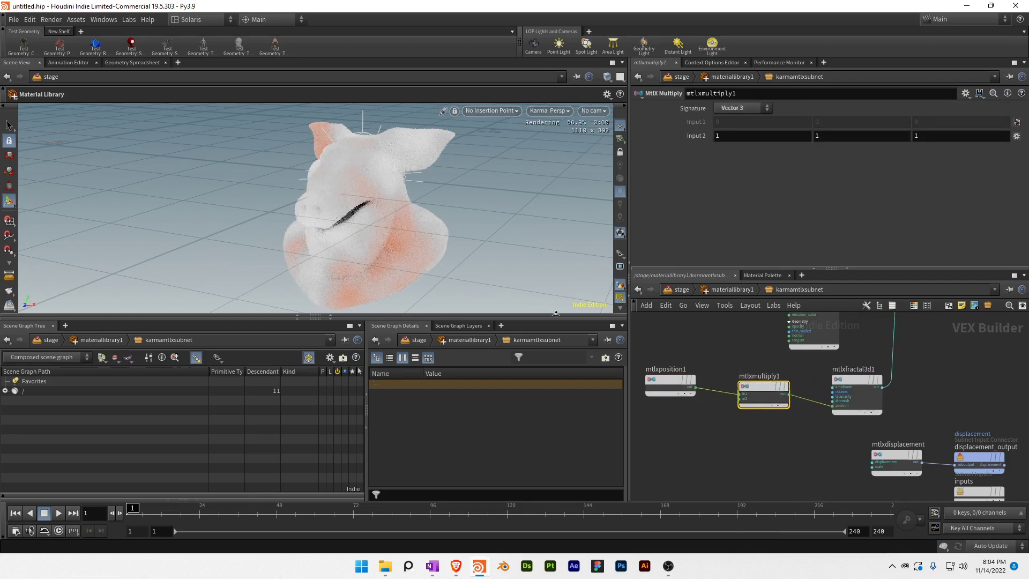
drag(742, 363, 650, 386)
click(729, 378)
click(742, 393)
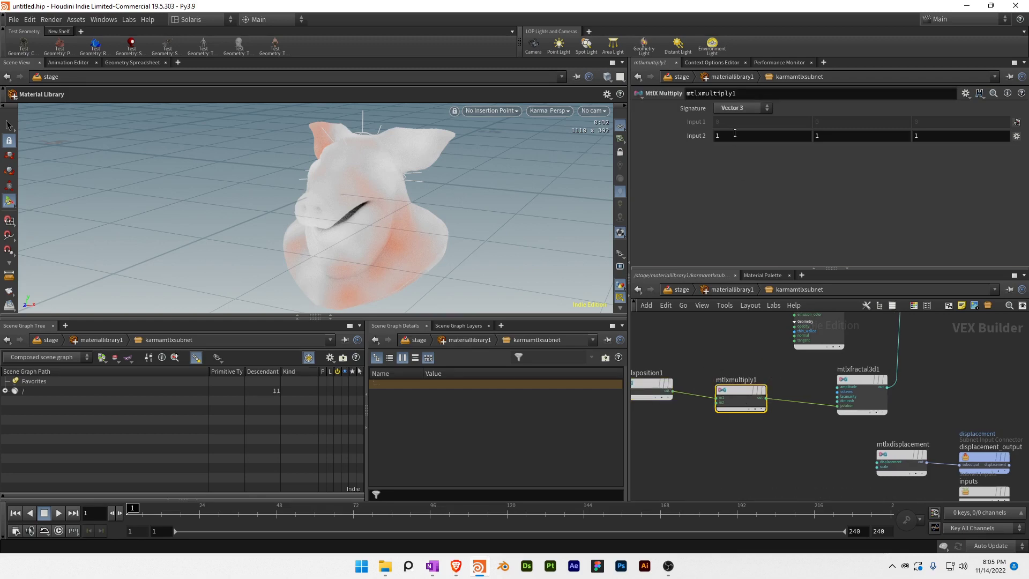
Insert a MtlX Add node on the wire between the multiply and fractal nodes.
key(Tab)
click(838, 353)
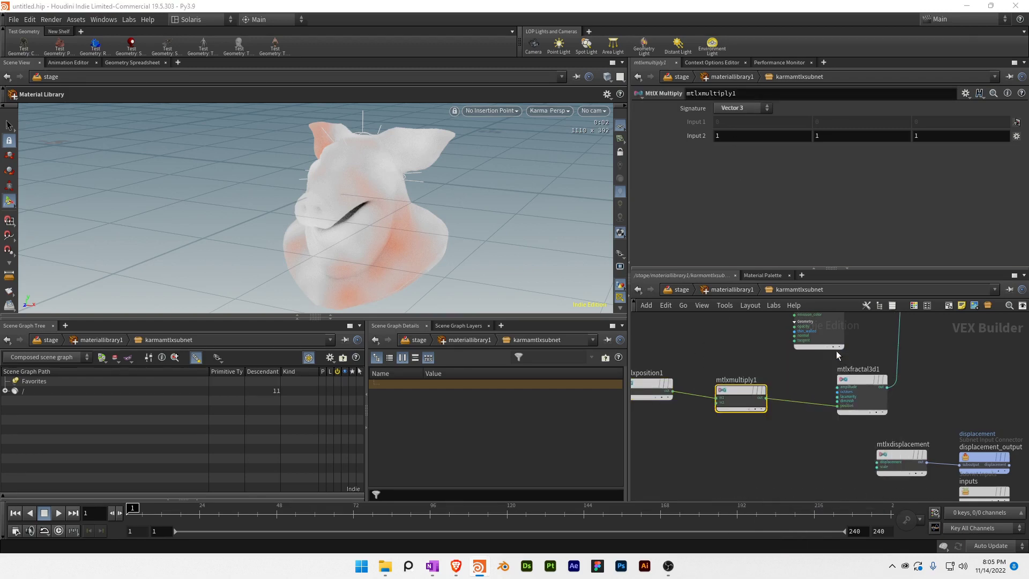
click(802, 406)
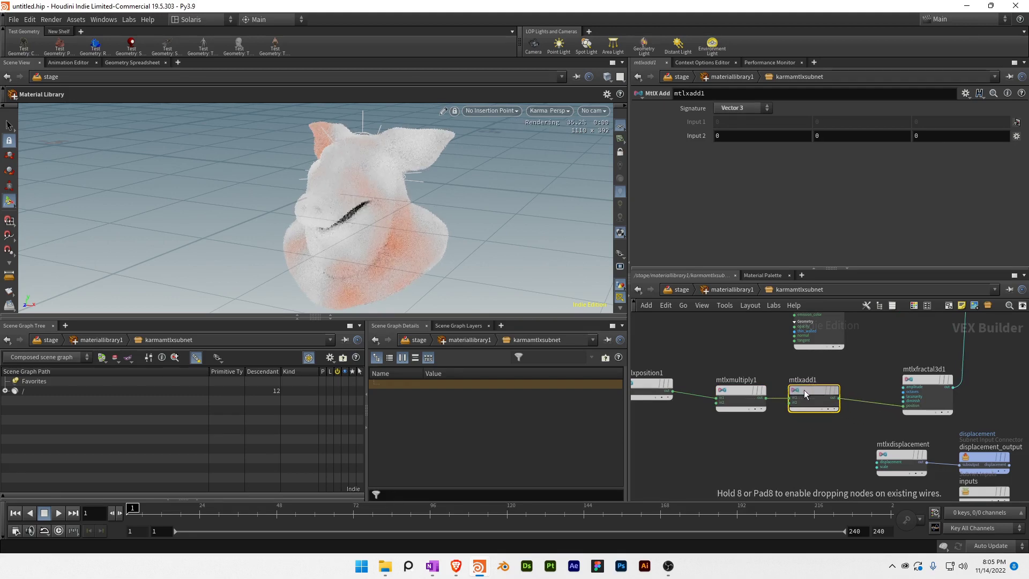
Try offsetting the noise with the Add node's first Input 2 component, and reset that component to 0.
middle_drag(735, 136, 878, 134)
double_click(751, 140)
text(0)
key(Return)
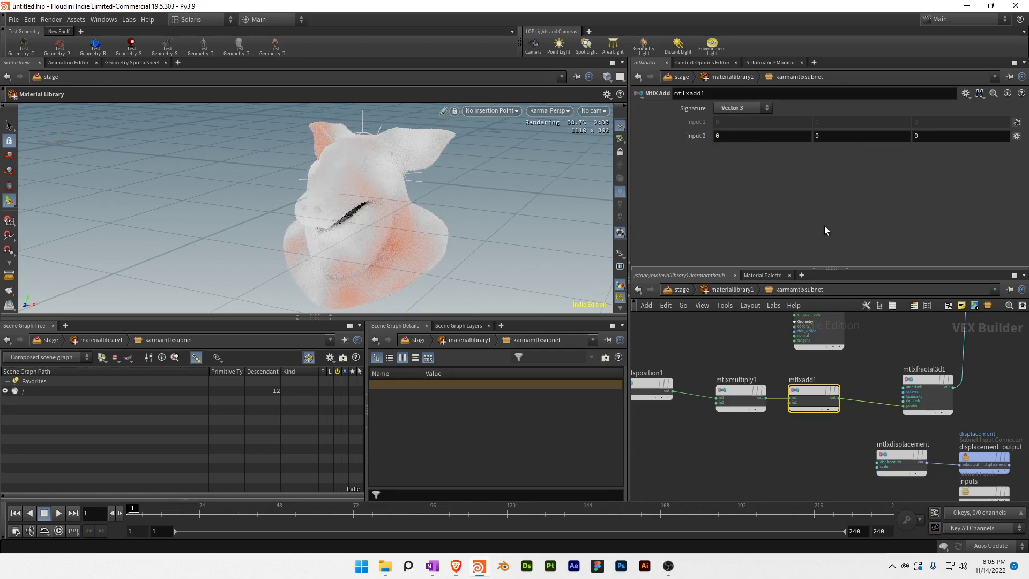
Set all three Input 2 components of the multiply node to 5.
click(740, 396)
double_click(766, 138)
text(5)
key(Tab)
text(5)
key(Tab)
text(5)
key(Return)
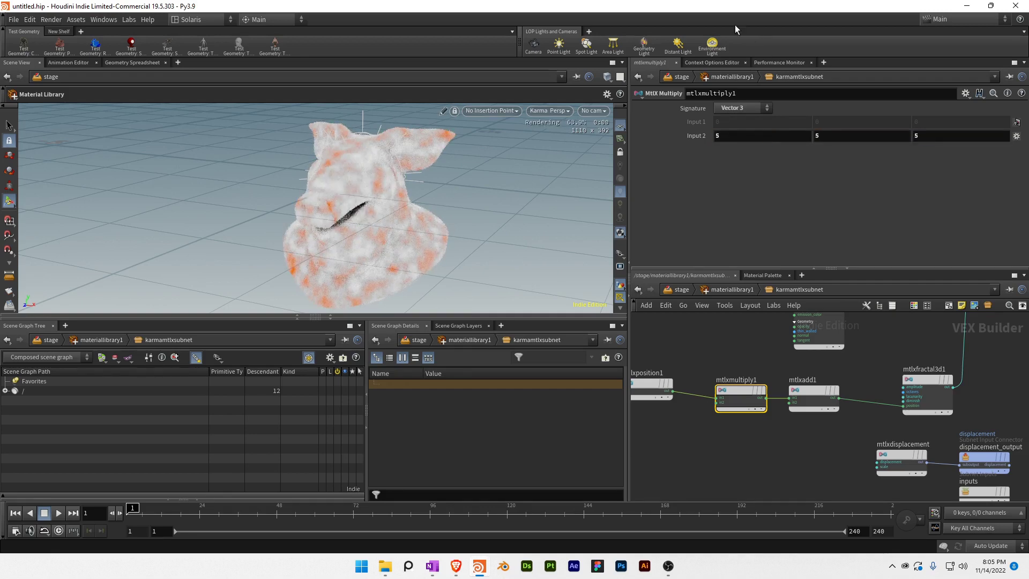
key(ctrl+s)
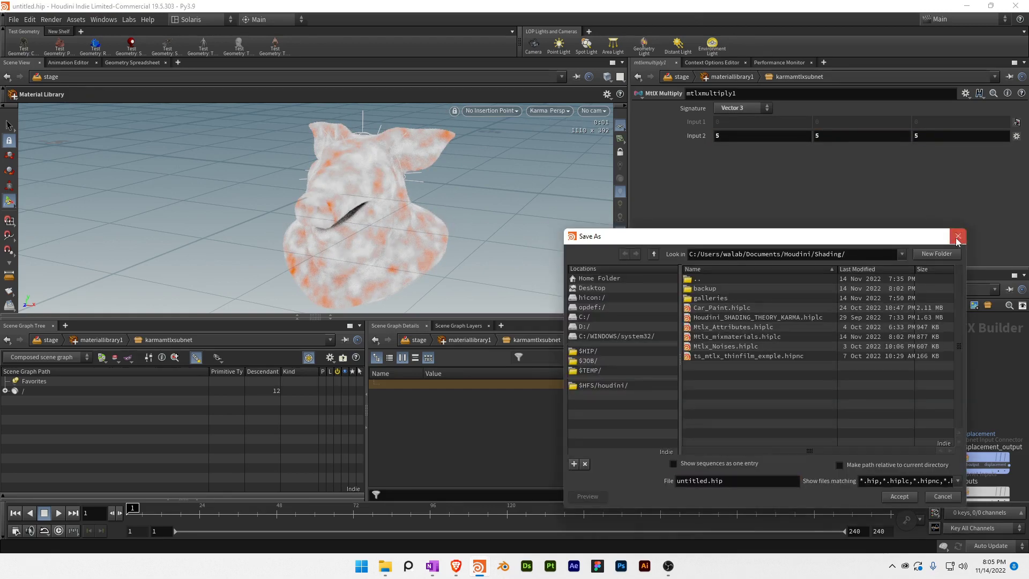
click(958, 236)
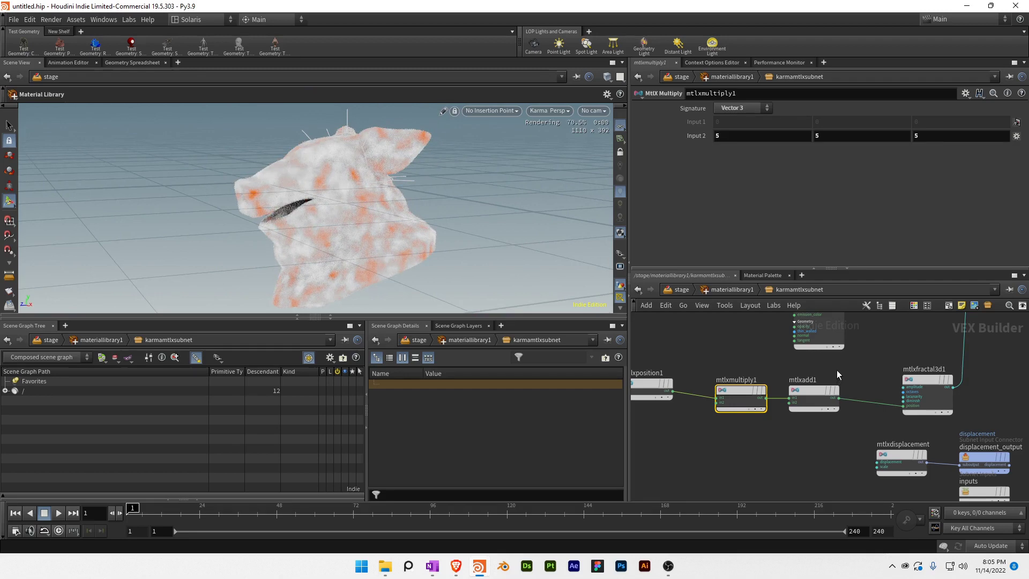
Move the fractal node closer to the add node and insert a MtlX Remap node on its output wire.
drag(918, 379, 877, 380)
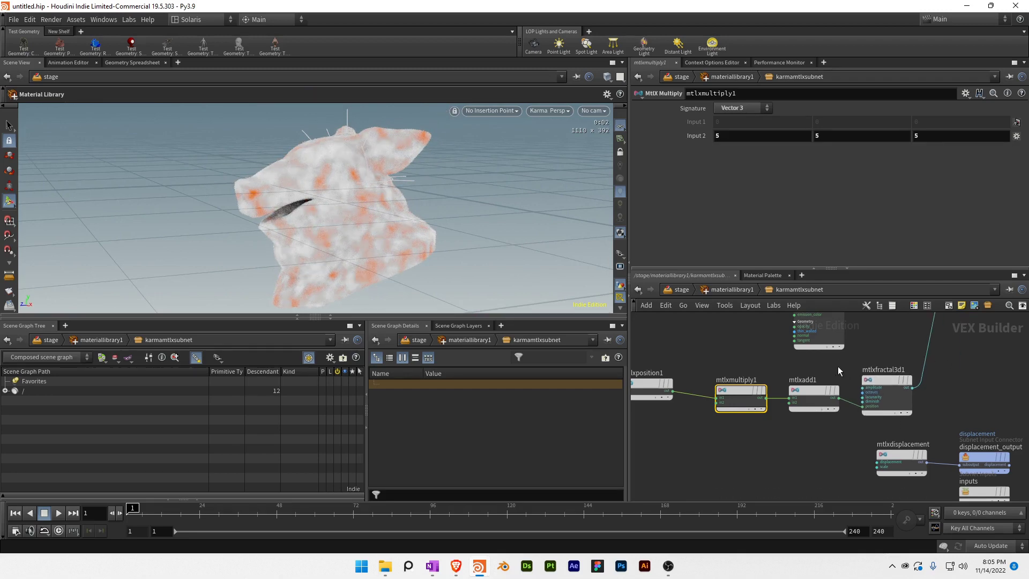
middle_drag(839, 367, 857, 381)
key(Tab)
text(ran)
key(Return)
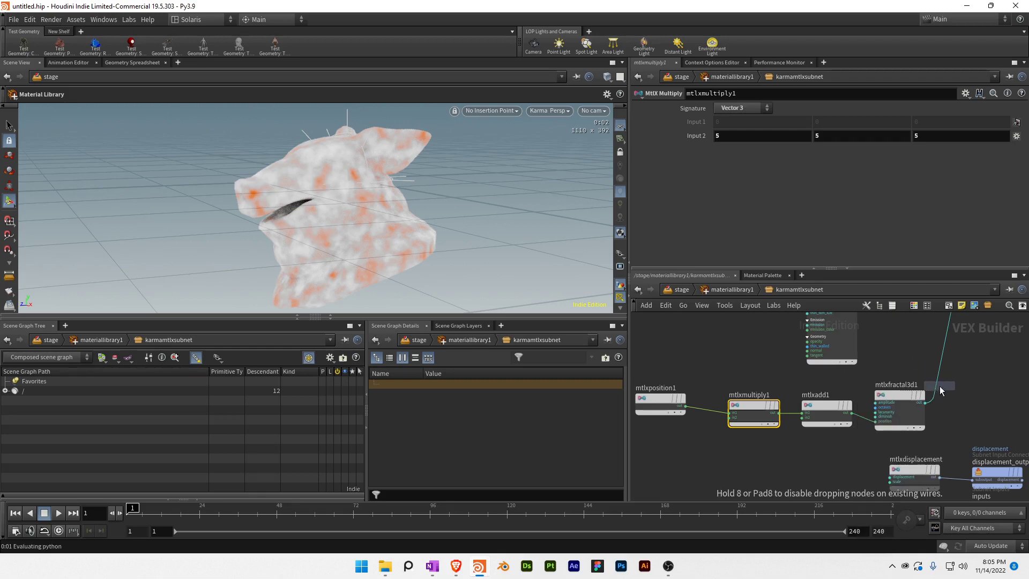
click(940, 387)
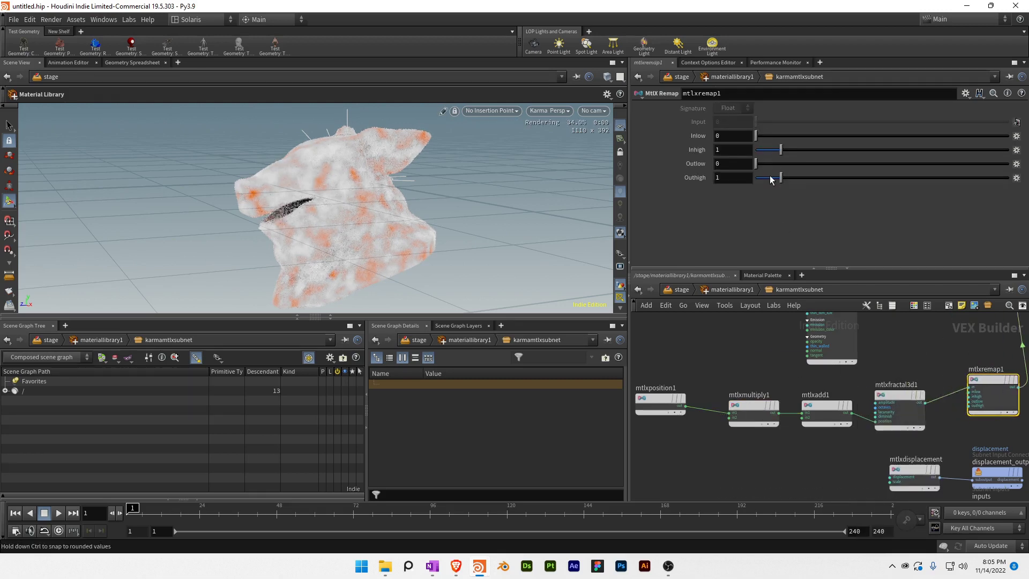
Set the remap node's Outlow to .3 and Outhigh to .7.
click(739, 163)
text(.3)
key(Tab)
text(.7)
key(Return)
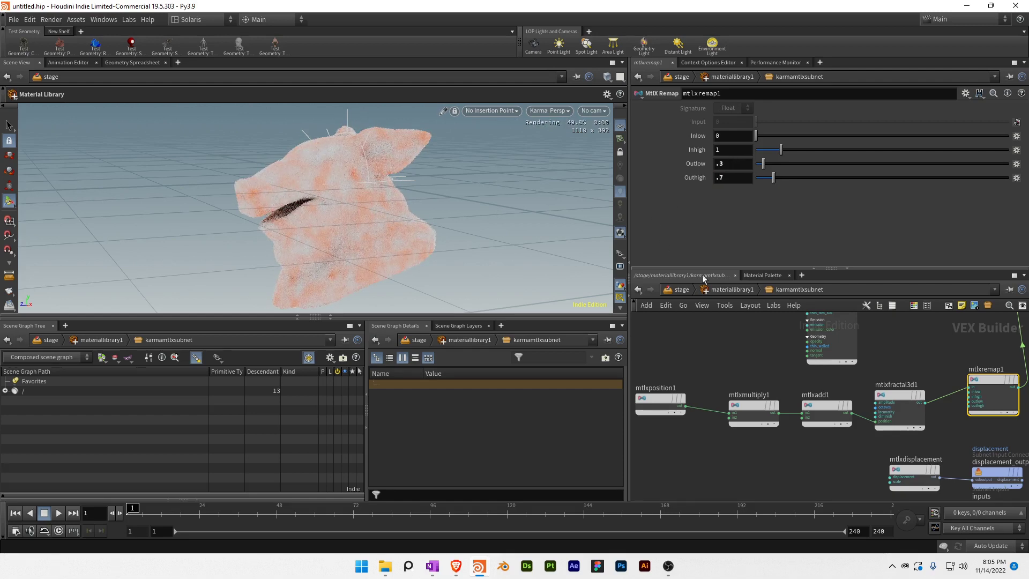
Raise the metalness of mtlxstandard_surface2 to 1.
mouse_move(758, 345)
middle_down()
mouse_move(727, 430)
mouse_move(731, 415)
middle_up()
middle_drag(738, 327, 711, 413)
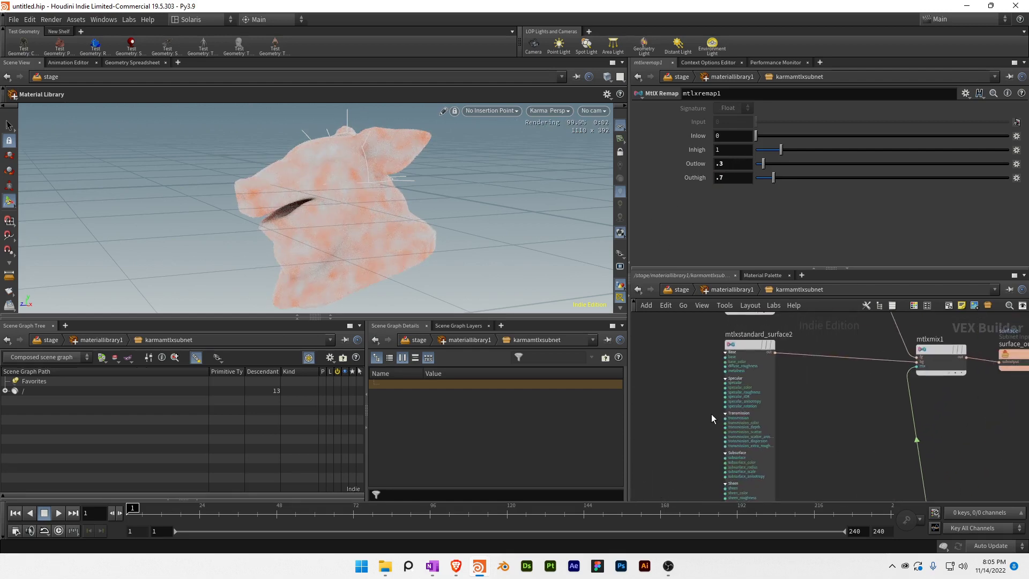
click(747, 345)
drag(756, 179, 1011, 197)
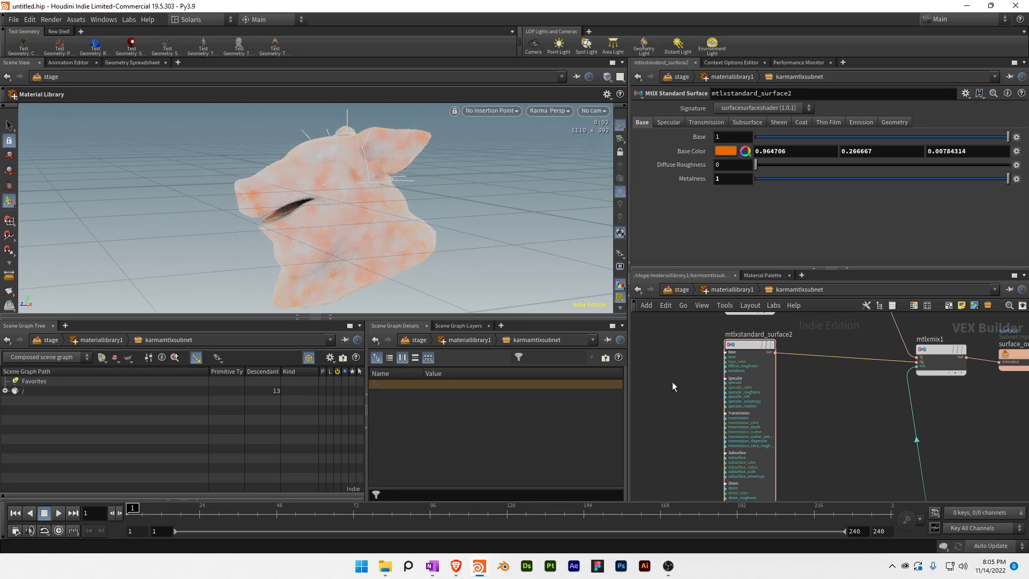
key(u)
key(u)
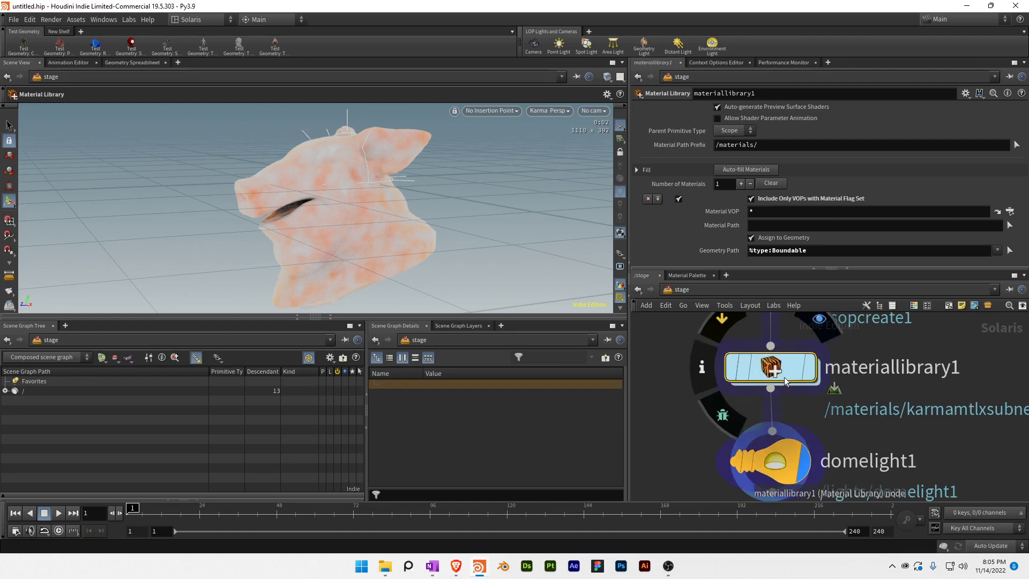
key(i)
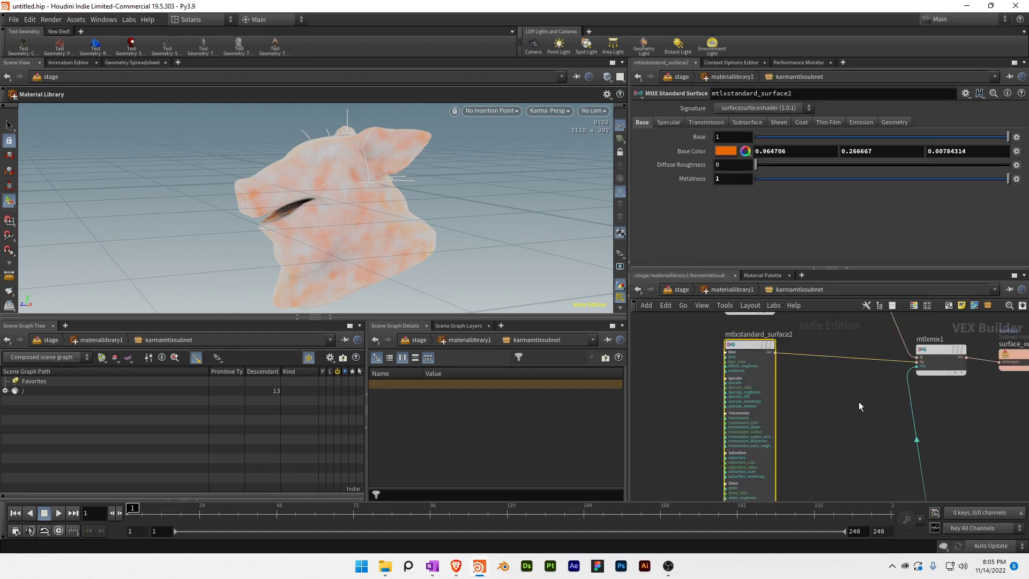
Try an Inlow of 0.81 and an Inhigh of 0.06 on the remap node.
middle_drag(854, 408, 830, 451)
scroll(825, 442, down, 5)
middle_drag(832, 496, 818, 394)
scroll(804, 431, up, 3)
click(873, 425)
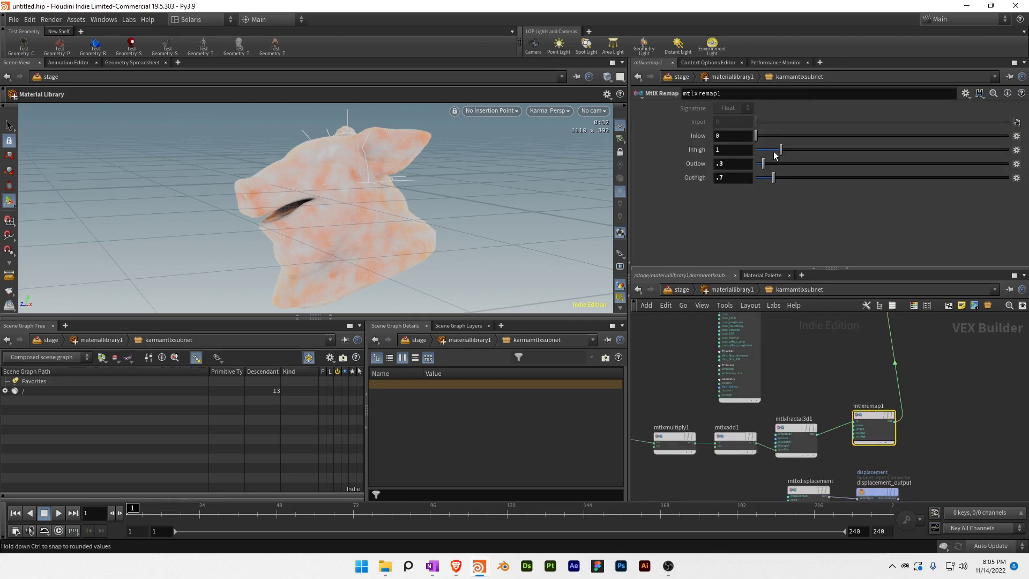
mouse_move(761, 136)
mouse_down()
mouse_move(776, 139)
mouse_move(757, 149)
mouse_up()
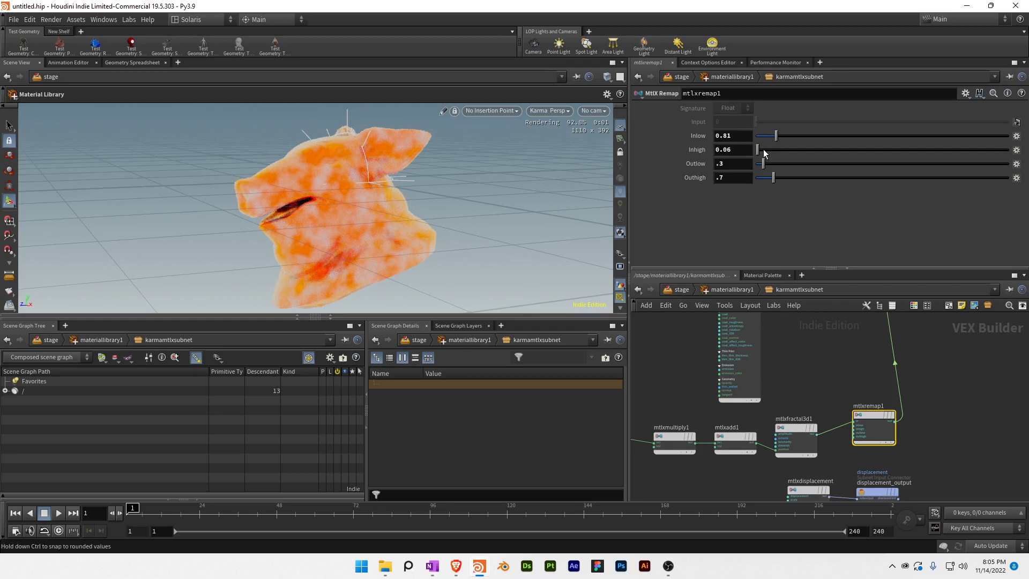
Set the remap node's Inlow to .2 and Inhigh to 1.2.
click(736, 136)
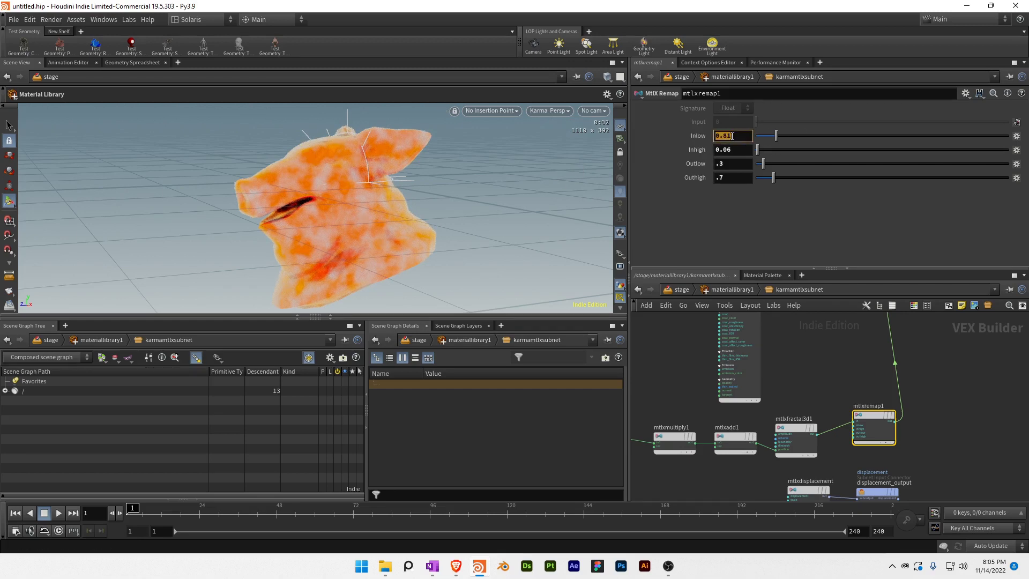
text(.2)
key(Tab)
text(1)
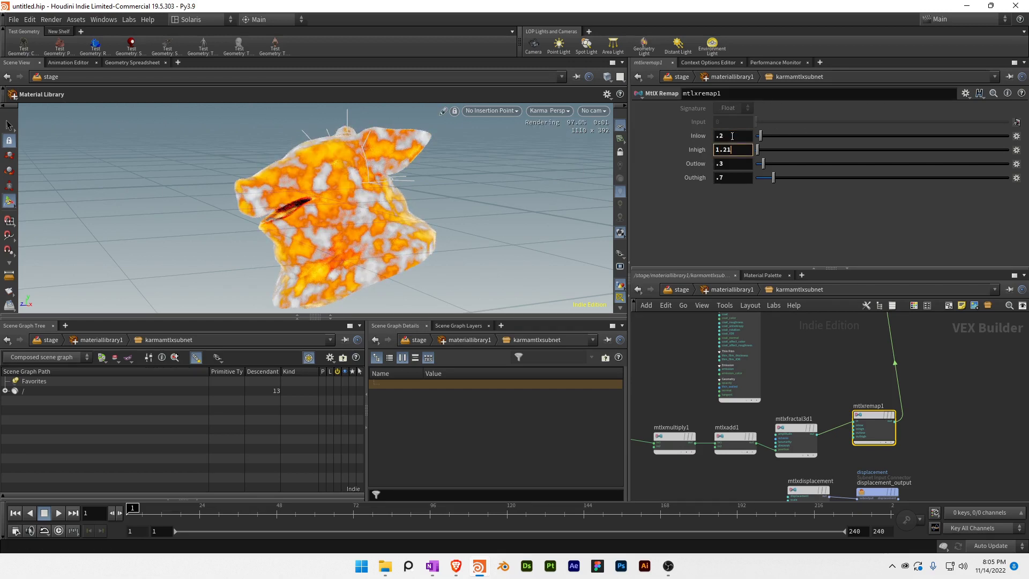
text(.2)
key(Return)
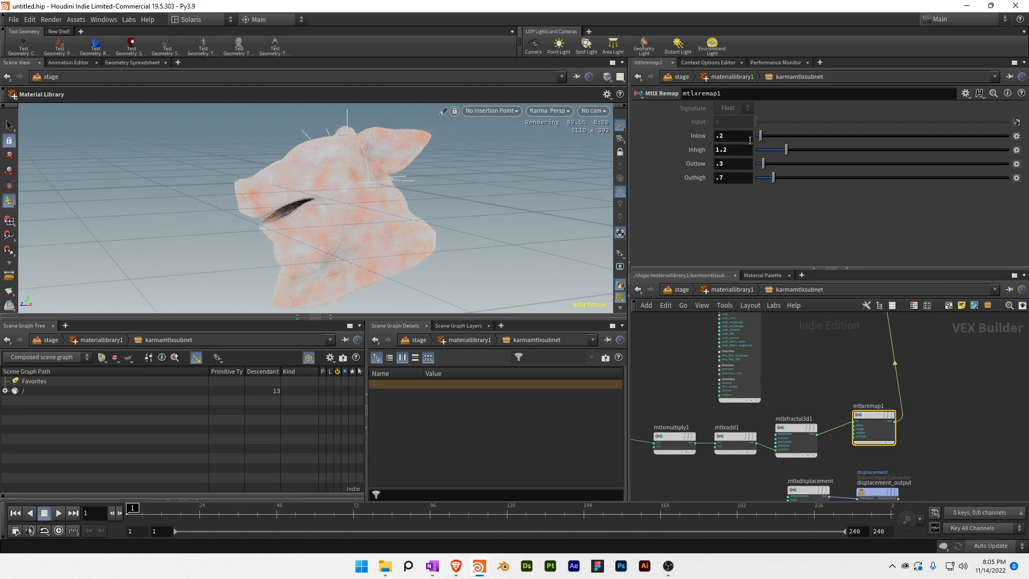
key(ctrl+s)
click(958, 236)
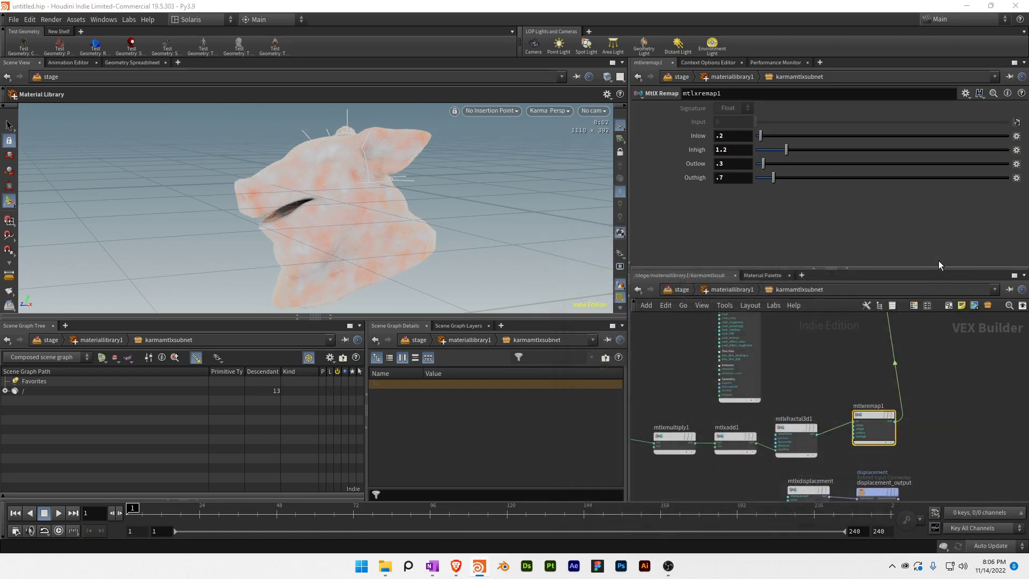
Shift the remap node slightly and insert a MtlX Clamp node on the wire between it and the mix node.
drag(883, 412, 874, 421)
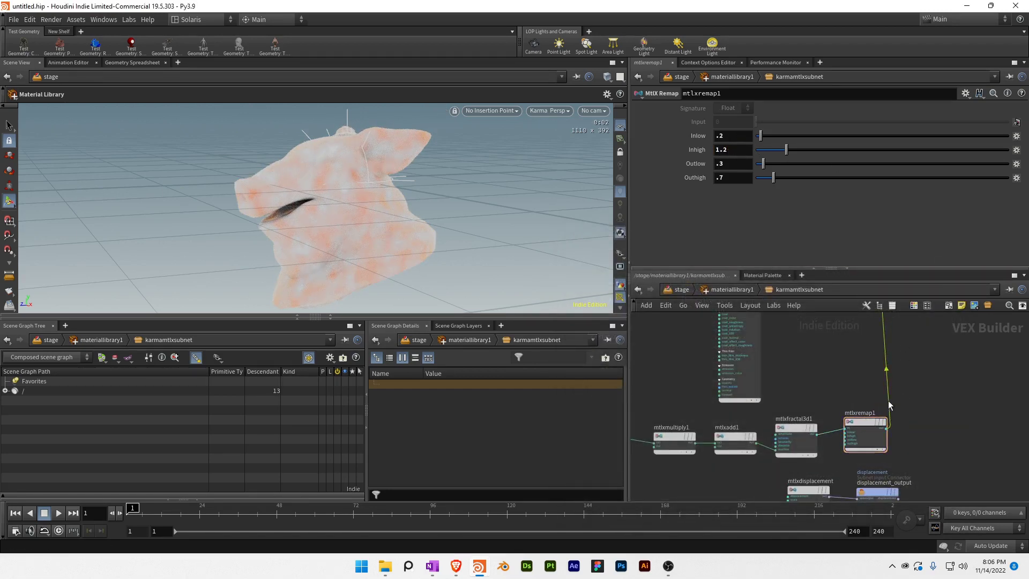
key(Tab)
text(clam)
key(Return)
key(Return)
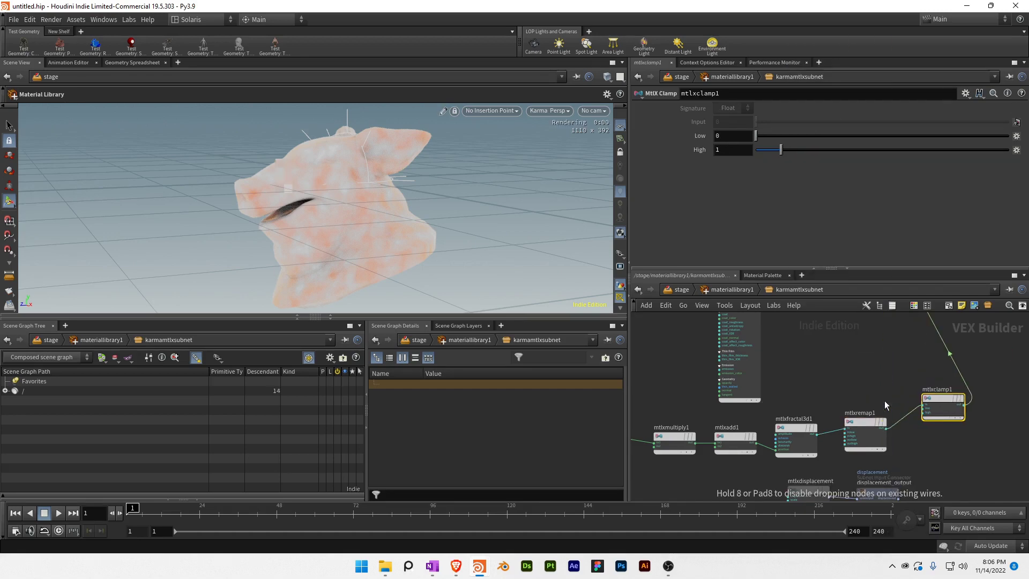
Move the clamp node closer to the remap node and check the settings of the add and multiply nodes.
drag(942, 398, 933, 416)
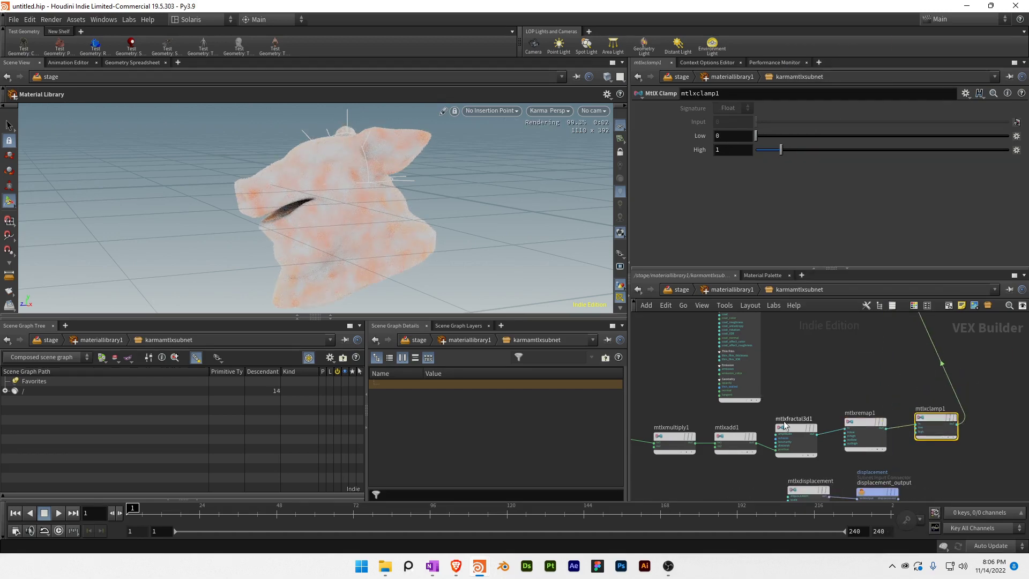
click(736, 434)
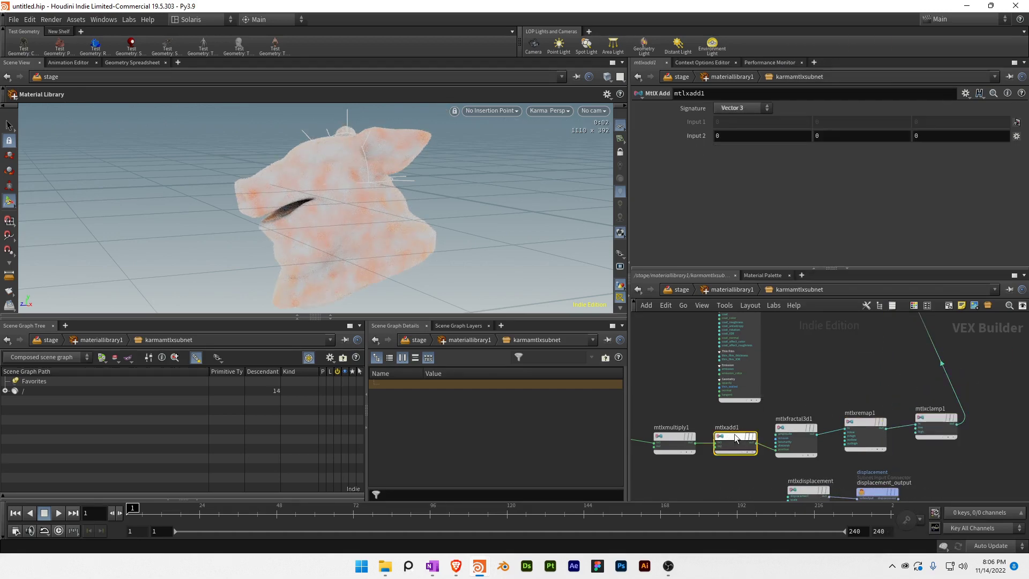
click(674, 440)
middle_drag(732, 424, 808, 403)
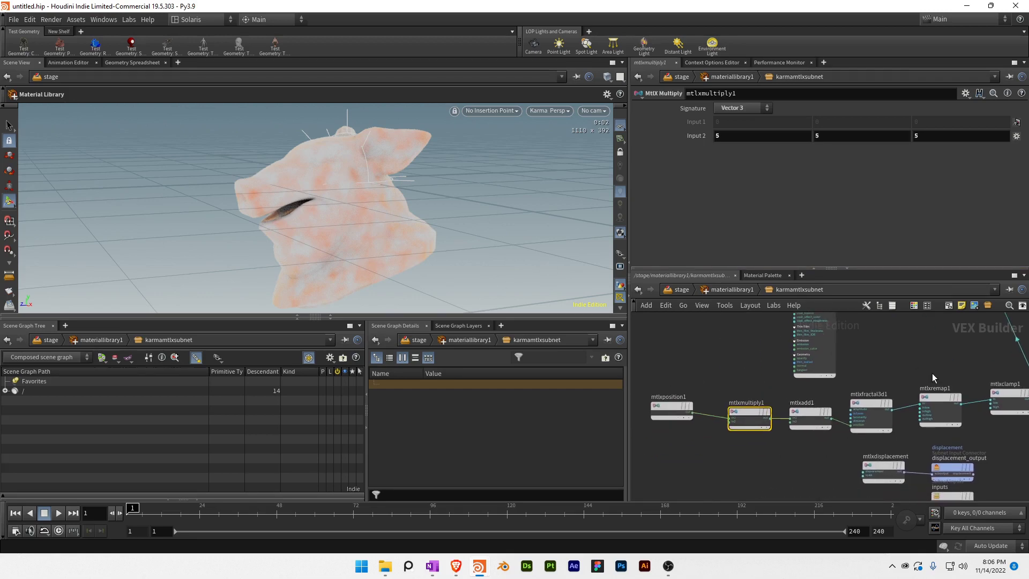
Lower the remap node's Inhigh to about 0.76 and set the clamp node's High to 1.
click(933, 400)
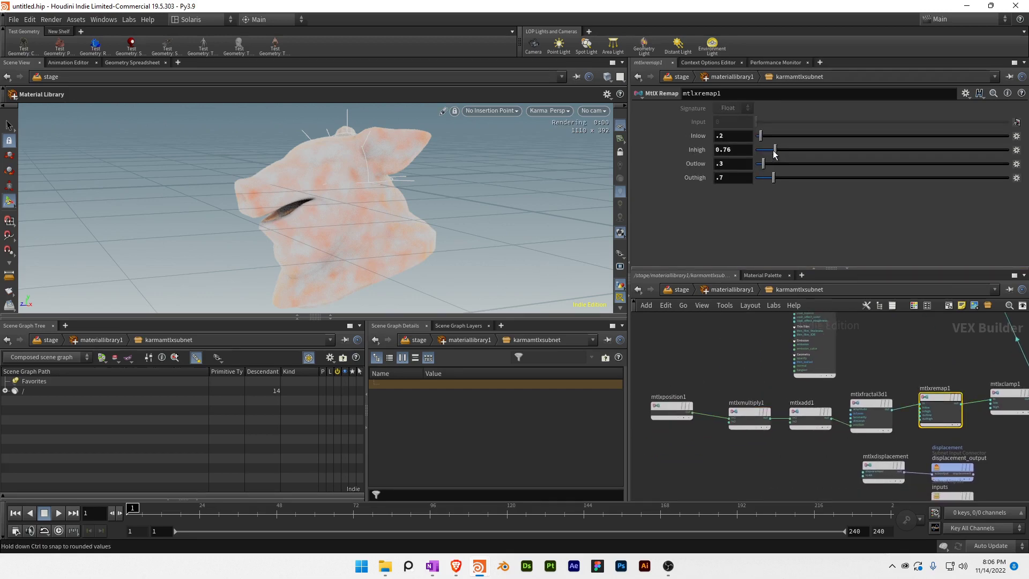
drag(773, 152, 740, 134)
click(1005, 395)
text(1)
key(Return)
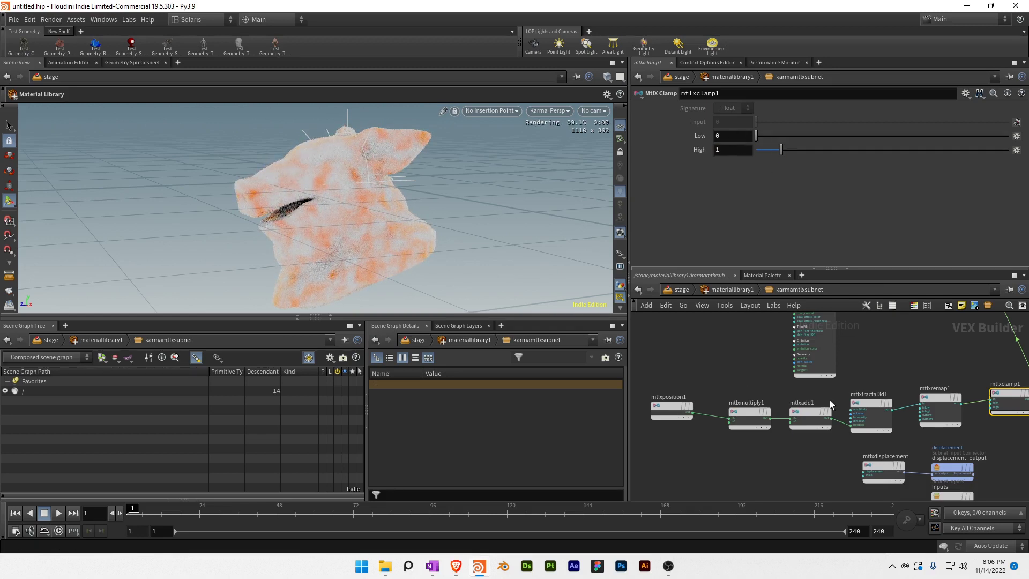
Raise the Amplitude of the fractal noise node to 10.
click(872, 403)
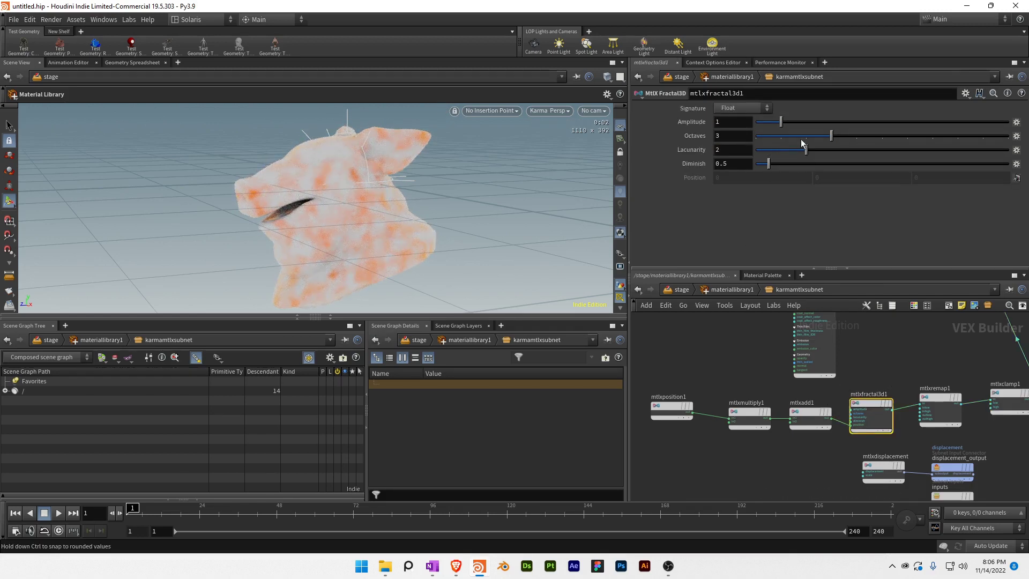
drag(817, 121, 1010, 122)
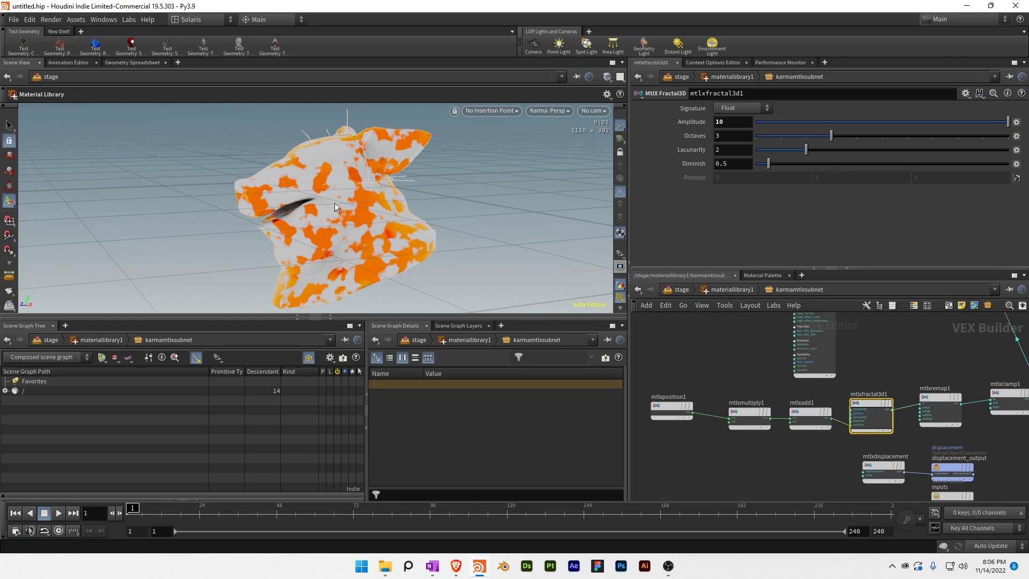
key(Tab)
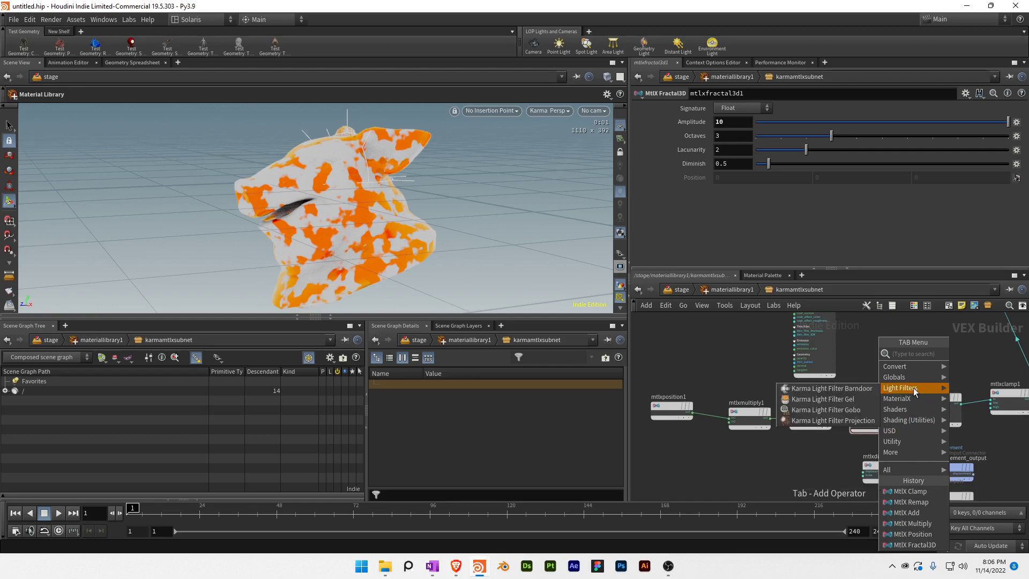
mouse_move(911, 399)
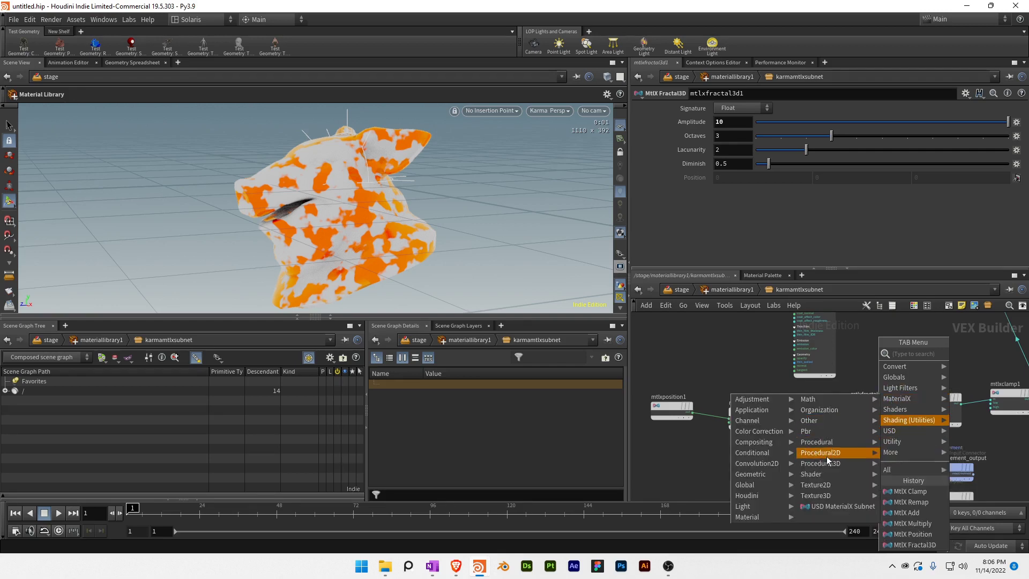
mouse_move(823, 468)
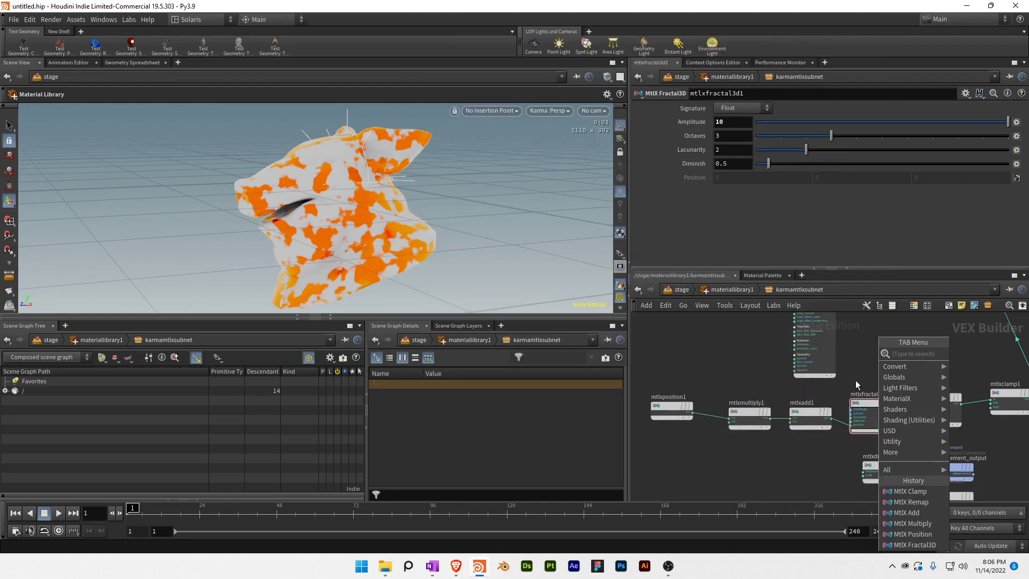
click(856, 381)
Try Octaves 5, a Diminish of 0 and a lower Lacunarity on the fractal node, undoing the Diminish and Lacunarity changes.
middle_drag(927, 373, 872, 395)
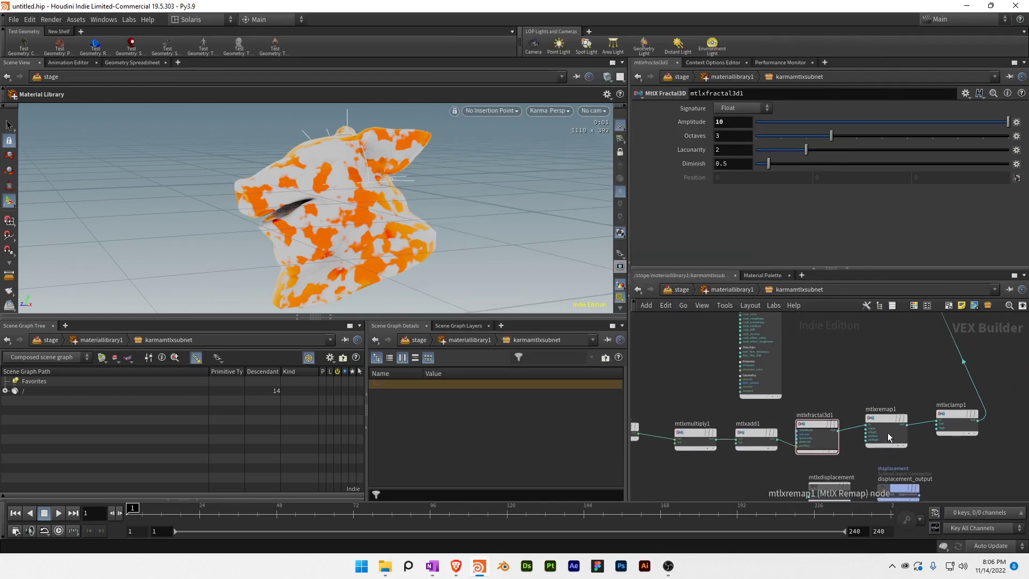
drag(831, 135, 883, 136)
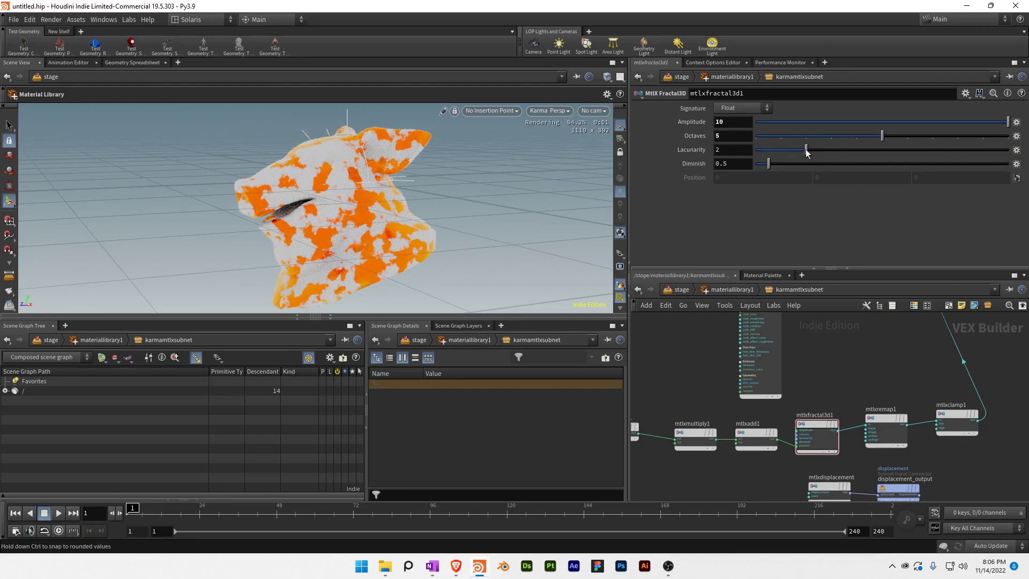
drag(769, 163, 700, 164)
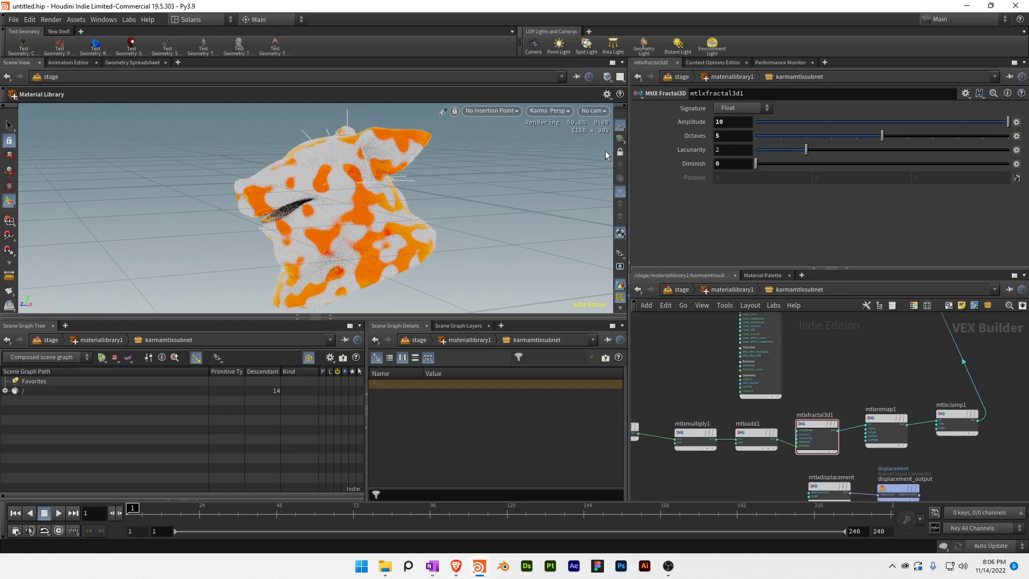
key(ctrl+z)
drag(806, 150, 686, 153)
key(ctrl+z)
Reduce the fractal node's Octaves to 2, keeping Lacunarity at 2 and Diminish at 0.5.
drag(882, 135, 787, 149)
key(ctrl+z)
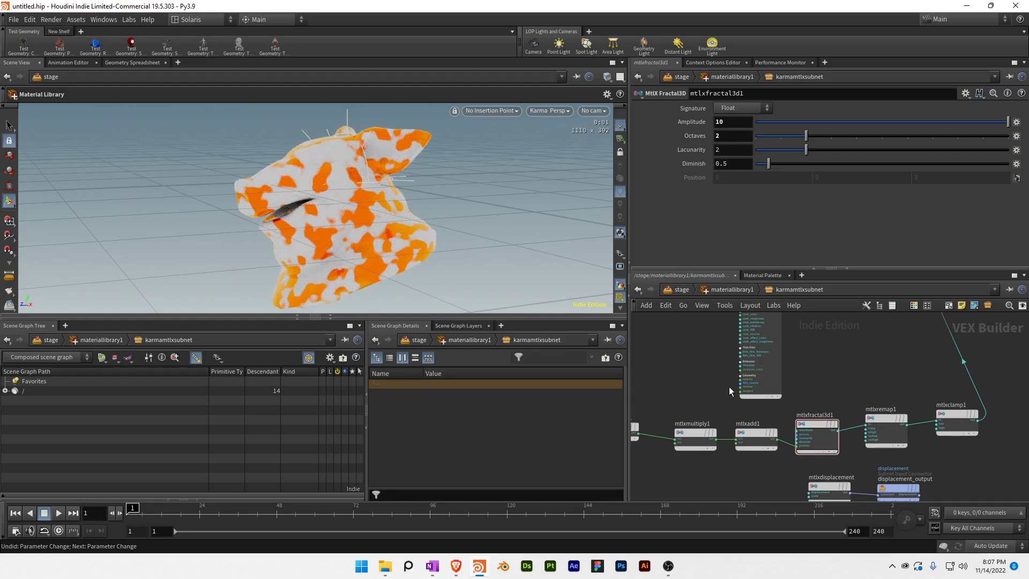
key(ctrl+s)
click(796, 423)
click(942, 497)
Try to wire the fractal noise output to the MtlX Displacement node and select that node.
middle_drag(893, 396, 845, 425)
middle_drag(833, 372, 839, 447)
middle_drag(786, 391, 790, 457)
middle_drag(842, 410, 807, 375)
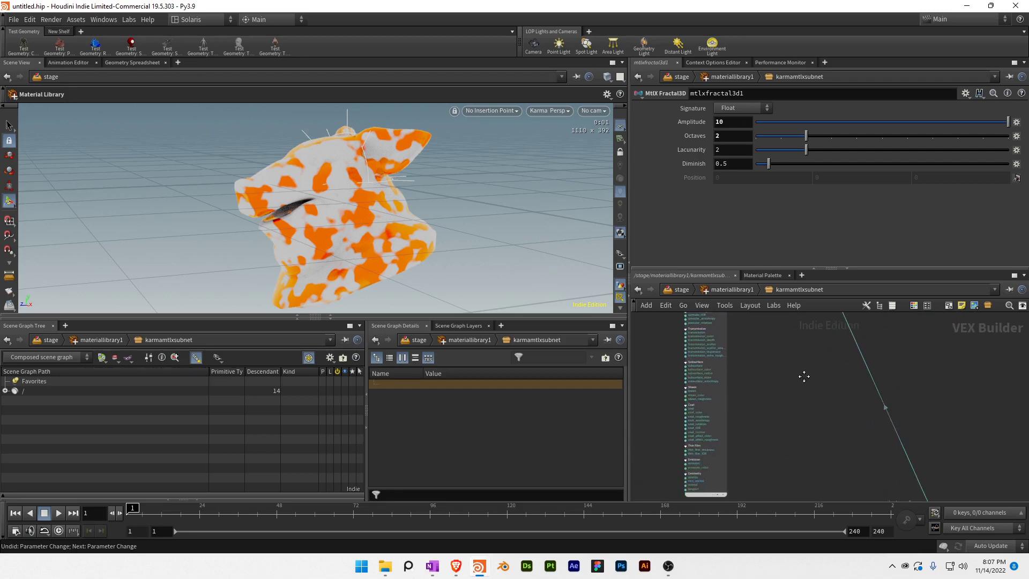
middle_drag(802, 464, 779, 421)
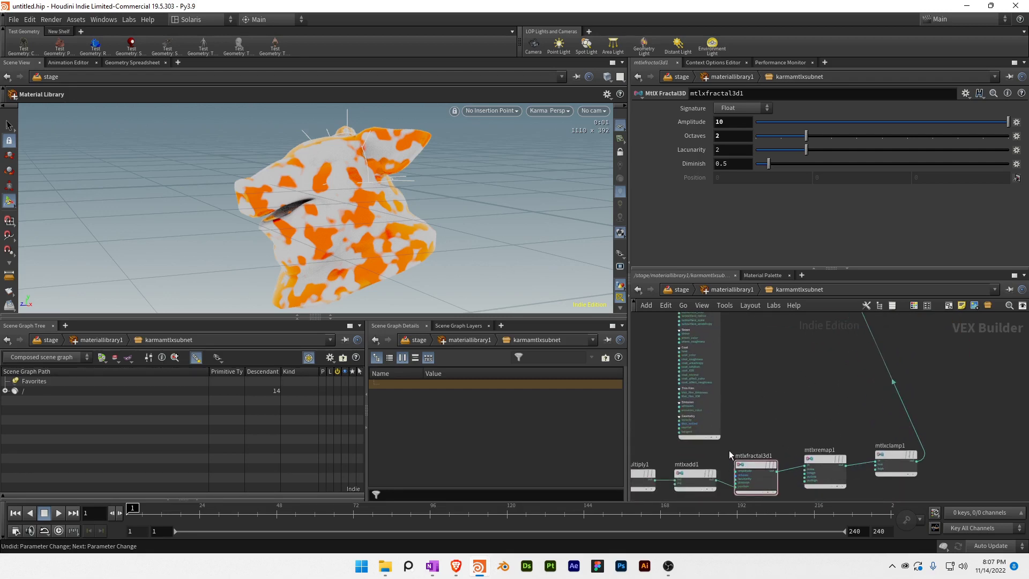
middle_drag(727, 446, 863, 395)
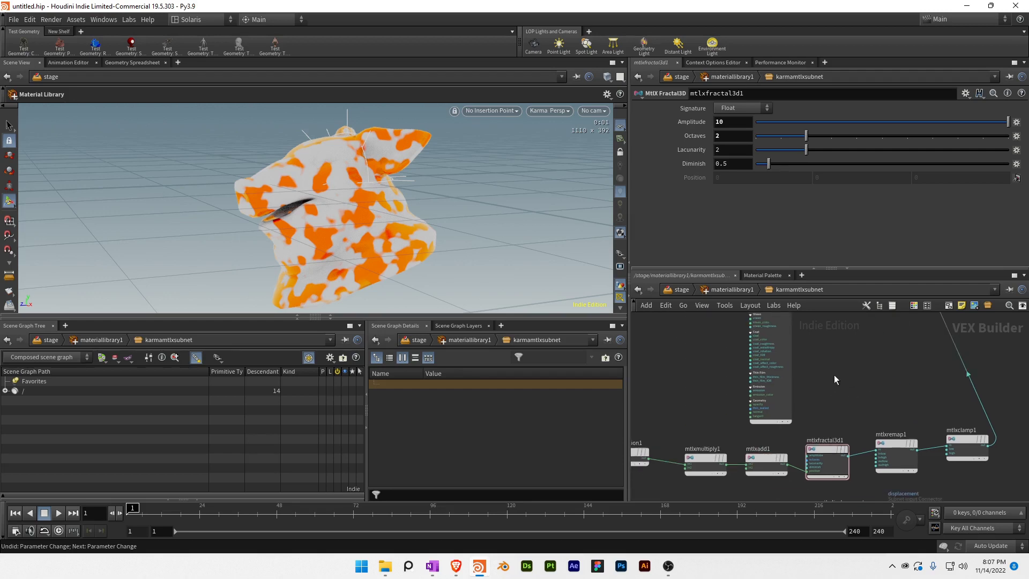
middle_drag(872, 383, 820, 353)
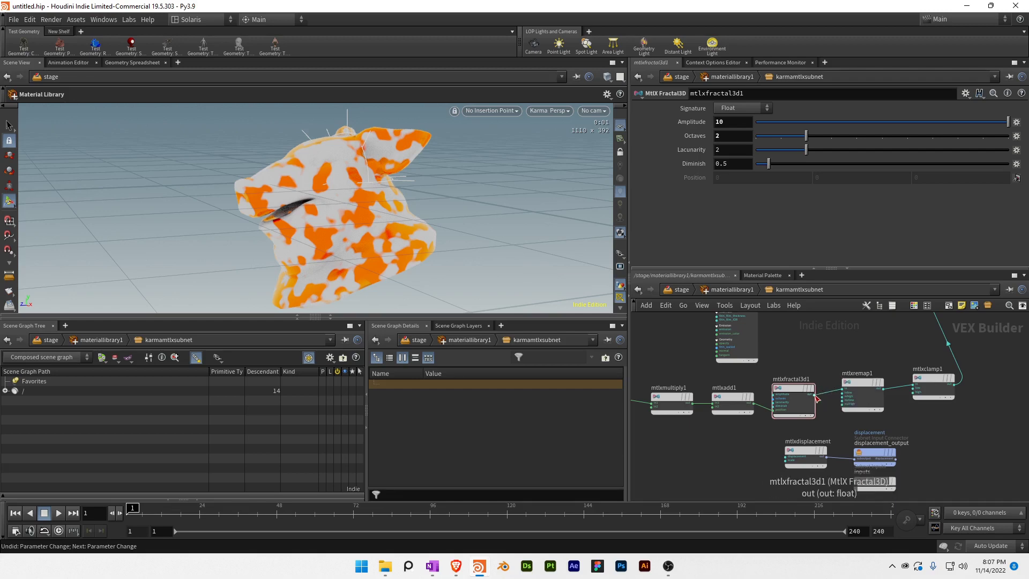
drag(822, 396, 798, 437)
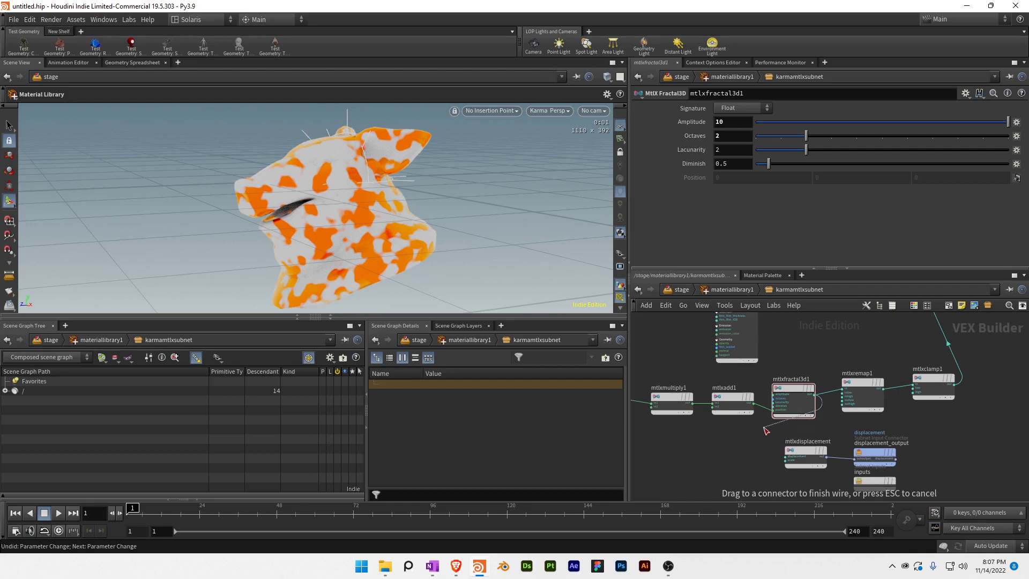
drag(764, 430, 766, 432)
click(802, 455)
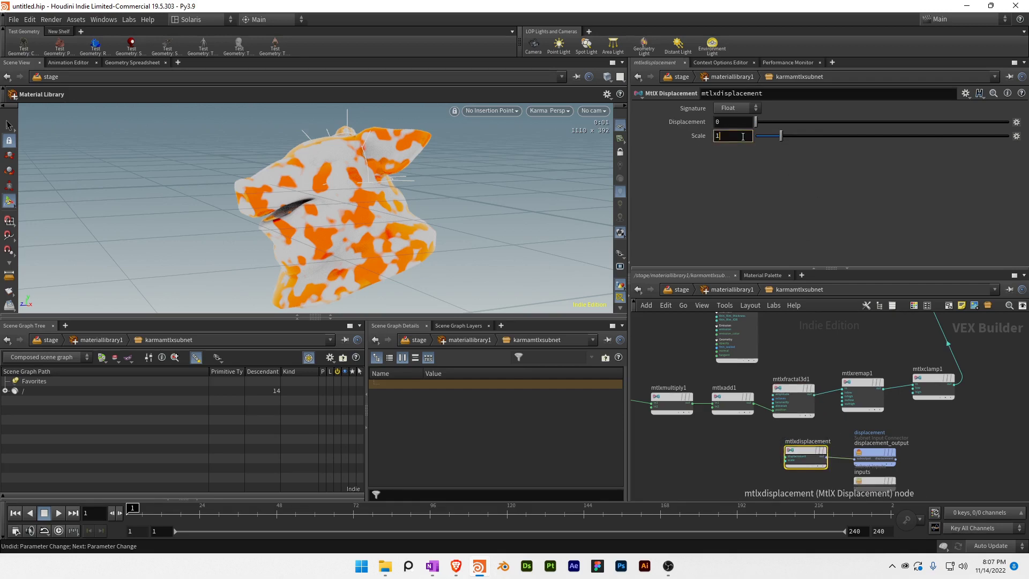
key(ctrl+shift+s)
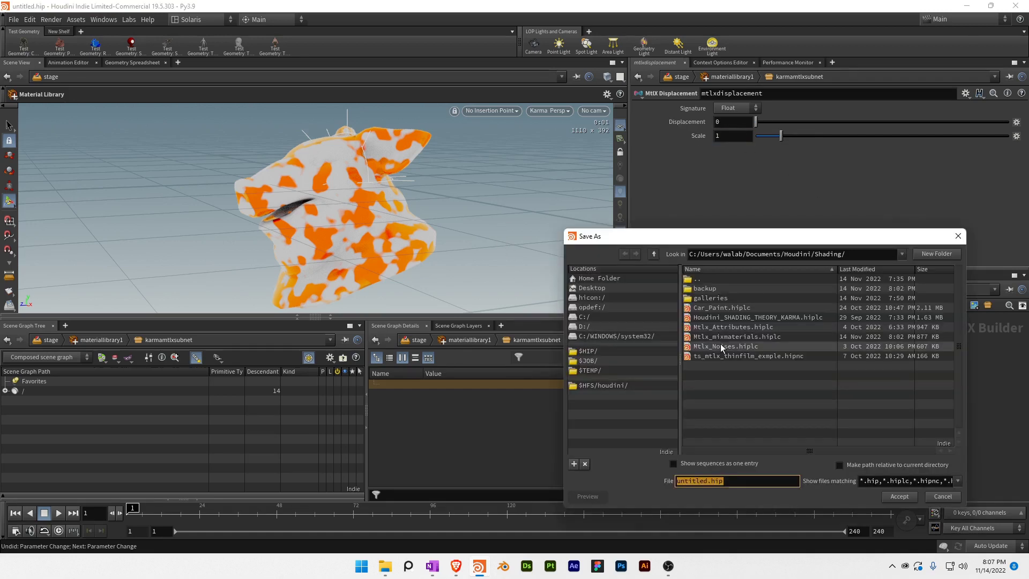
key(Escape)
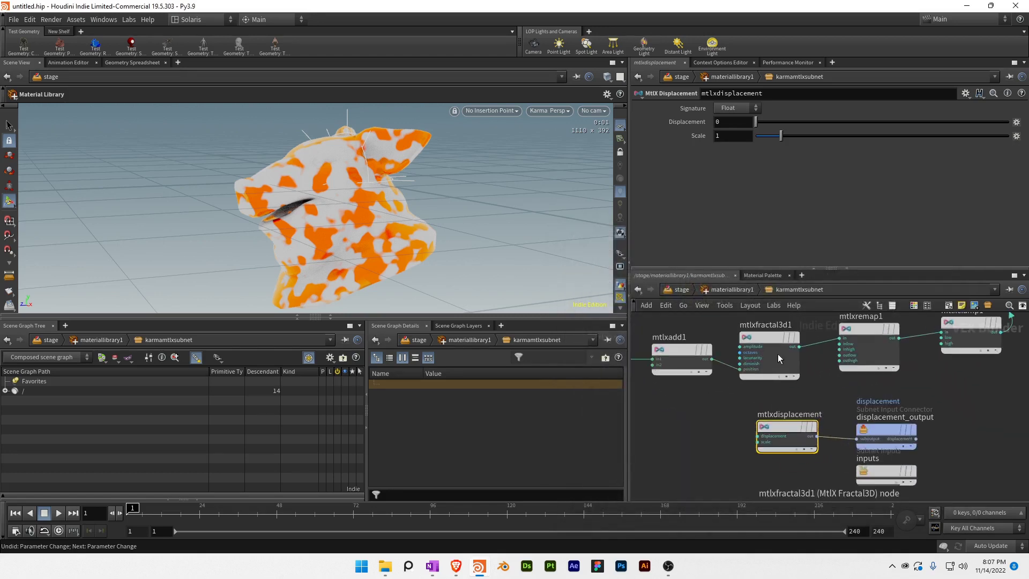
Connect the fractal noise output to the displacement input of the MtlX Displacement node and set its Scale to .005.
click(798, 347)
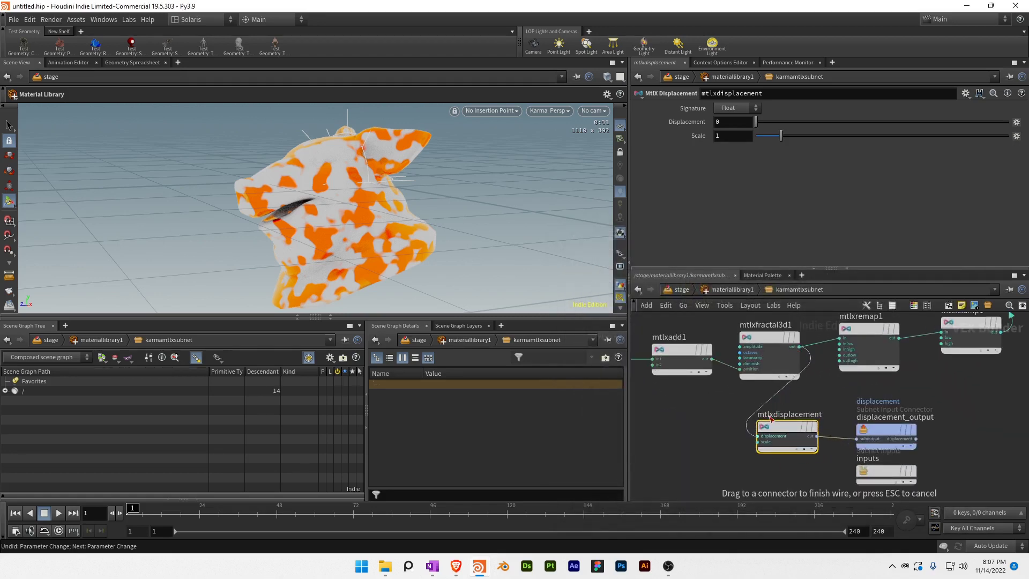
click(770, 419)
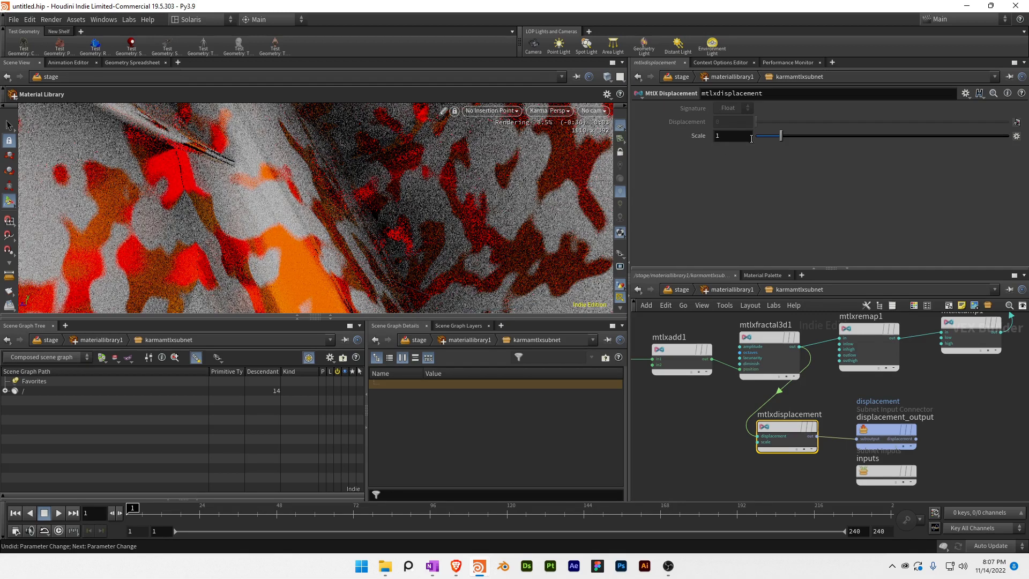
click(746, 135)
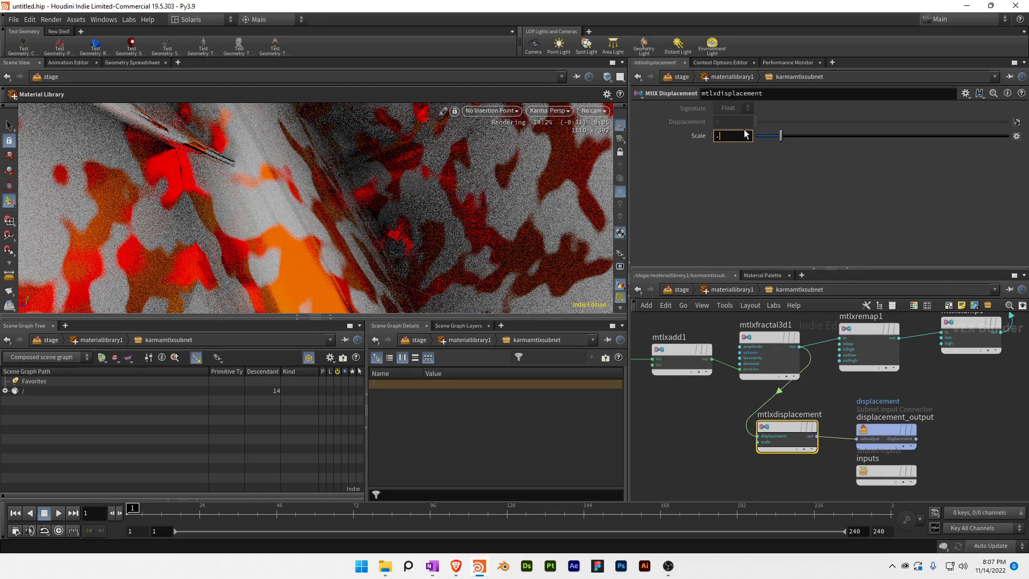
key(Return)
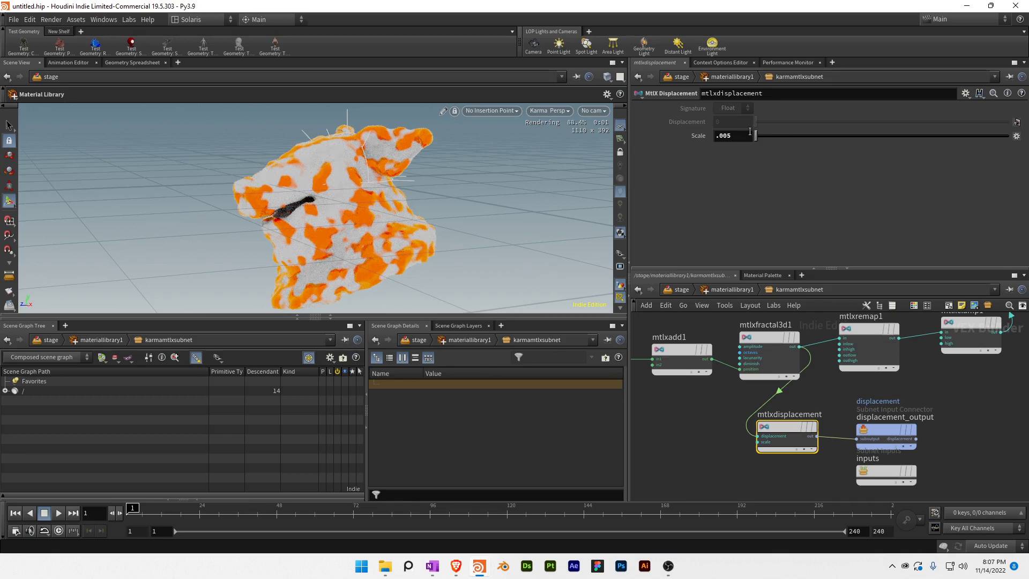
Try displacement Scale values of .1 and .05, inspecting the rendered head from another angle.
double_click(749, 135)
text(.1)
key(Return)
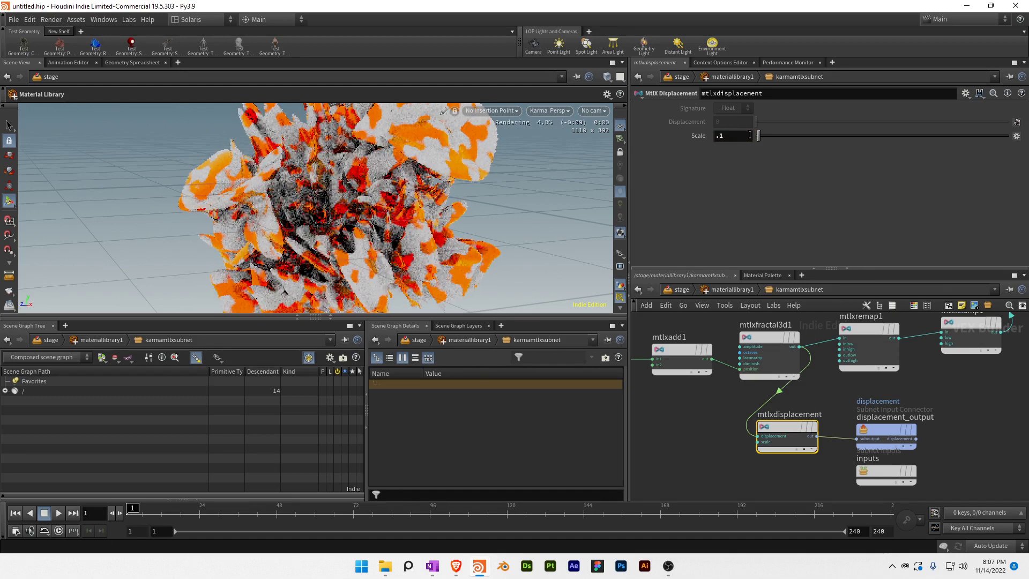
key(Escape)
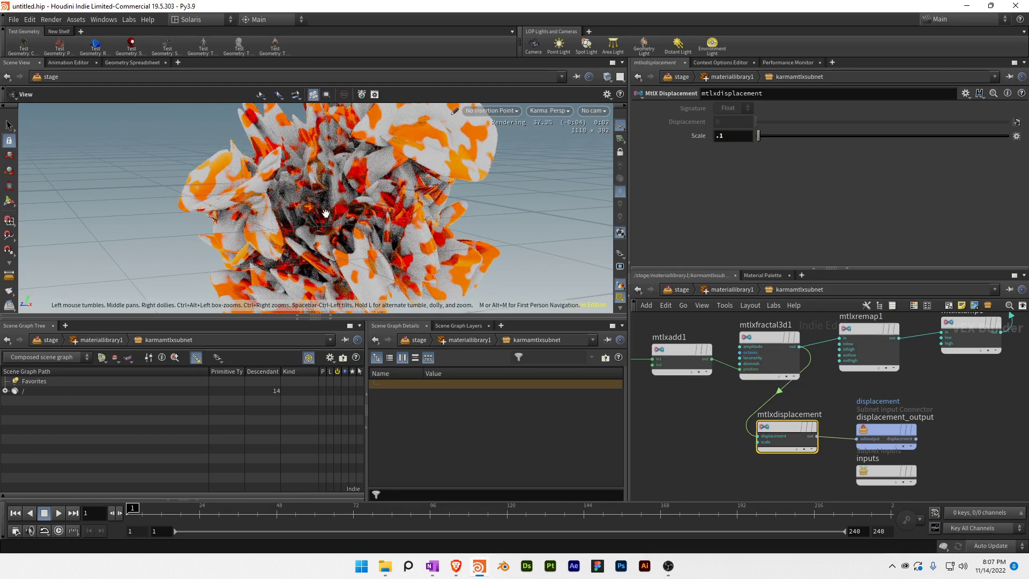
drag(395, 222, 317, 222)
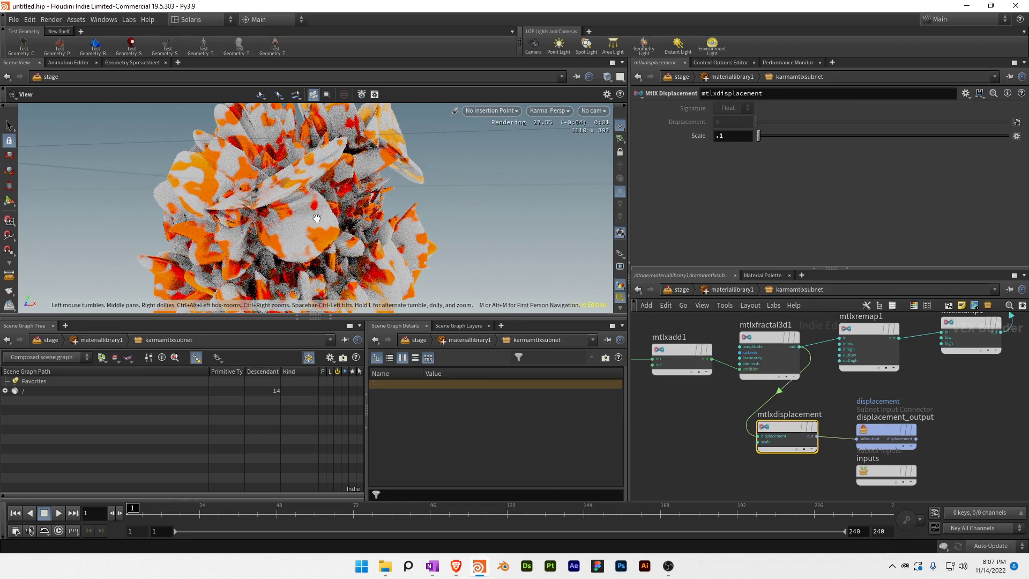
key(Return)
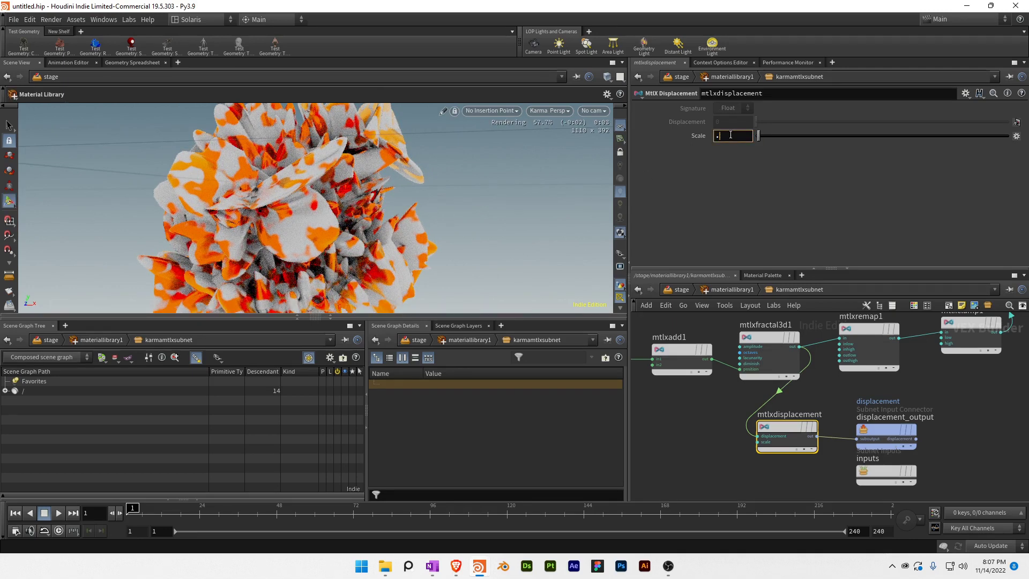
key(Return)
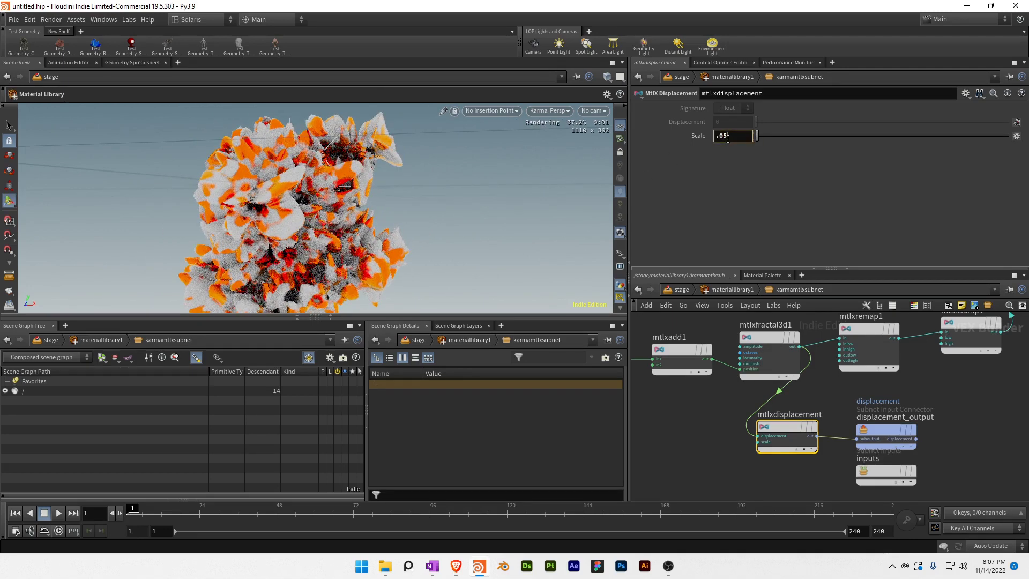
Set the displacement Scale to .01 and inspect the displaced pig head from the front.
text(1)
key(Return)
alt+drag(396, 203, 366, 207)
key(Return)
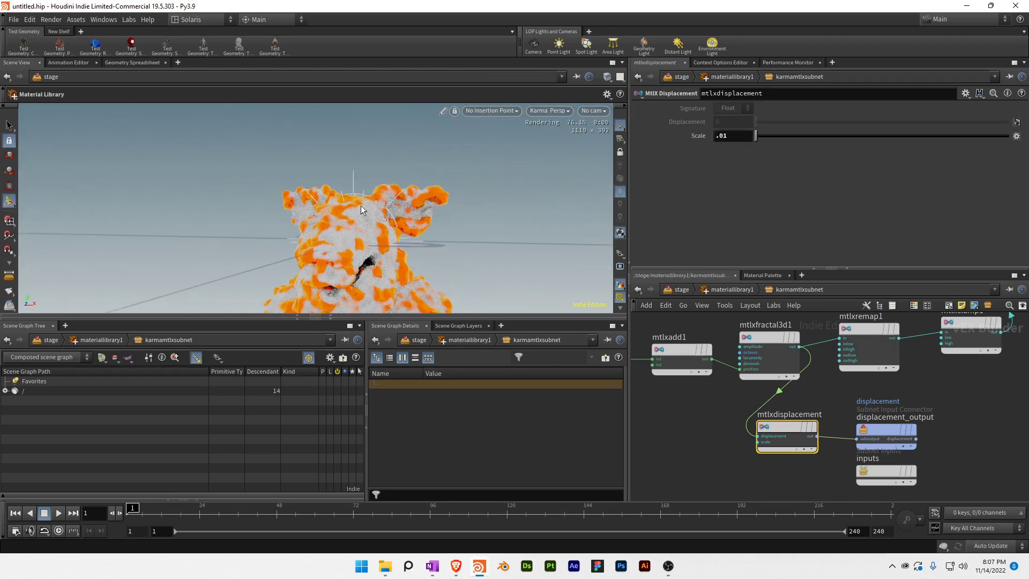
key(Escape)
alt+middle_drag(373, 202, 360, 157)
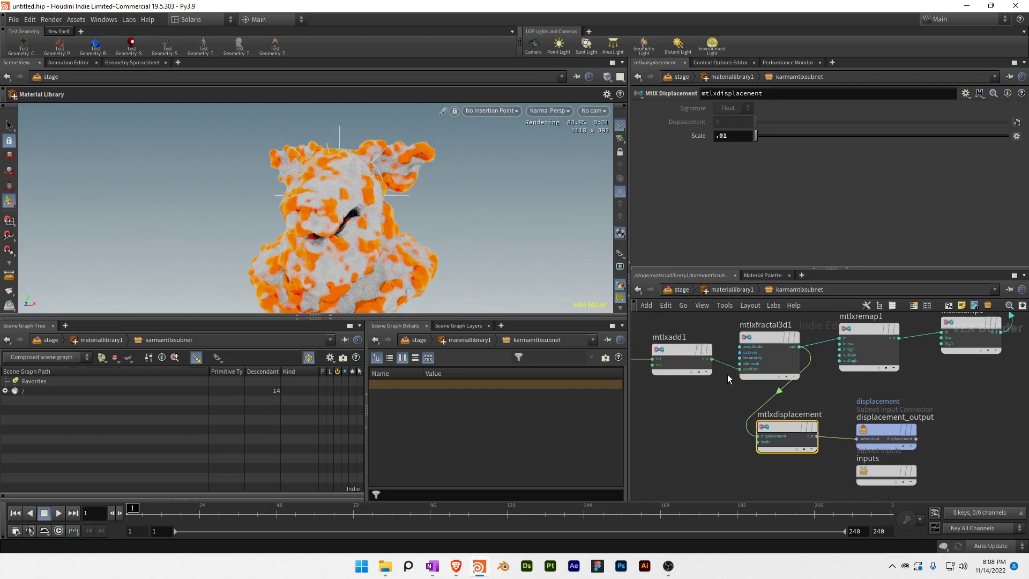
scroll(728, 378, down, 2)
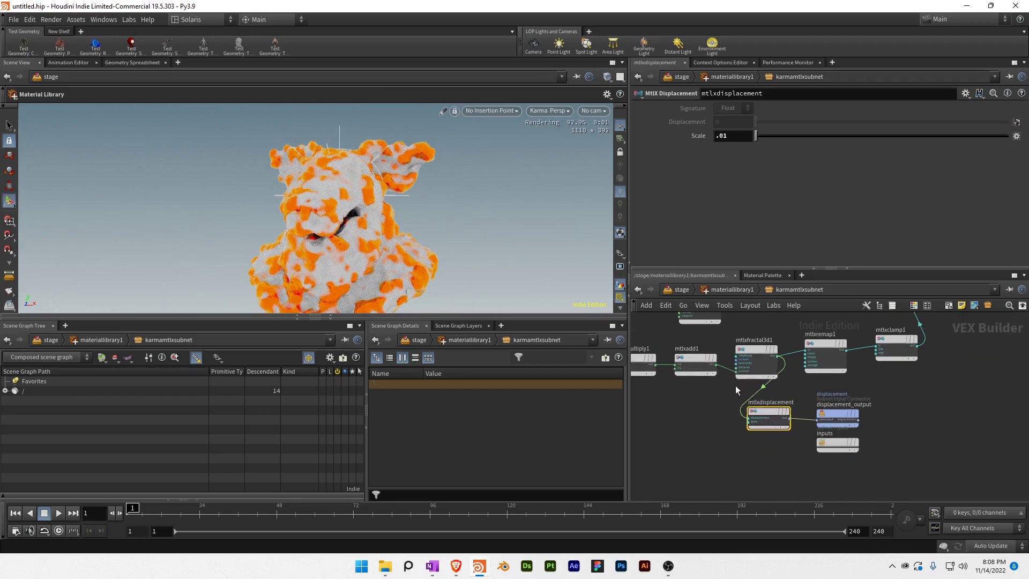
middle_drag(715, 351, 721, 454)
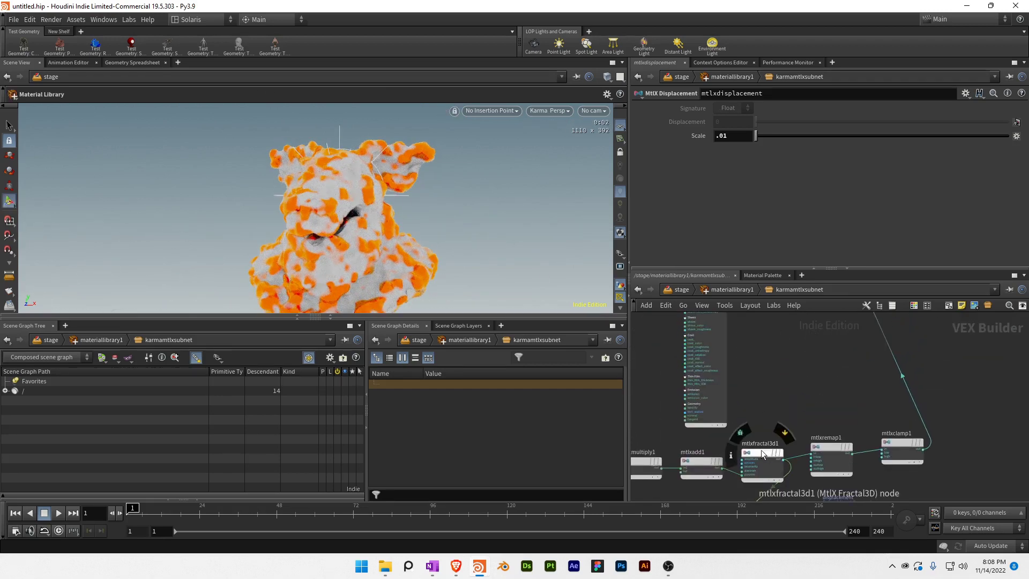
Inspect the displaced pig head from another angle and reposition the MtlX Displacement node slightly beneath the fractal noise.
drag(447, 234, 484, 191)
drag(289, 186, 426, 219)
middle_drag(783, 418, 803, 361)
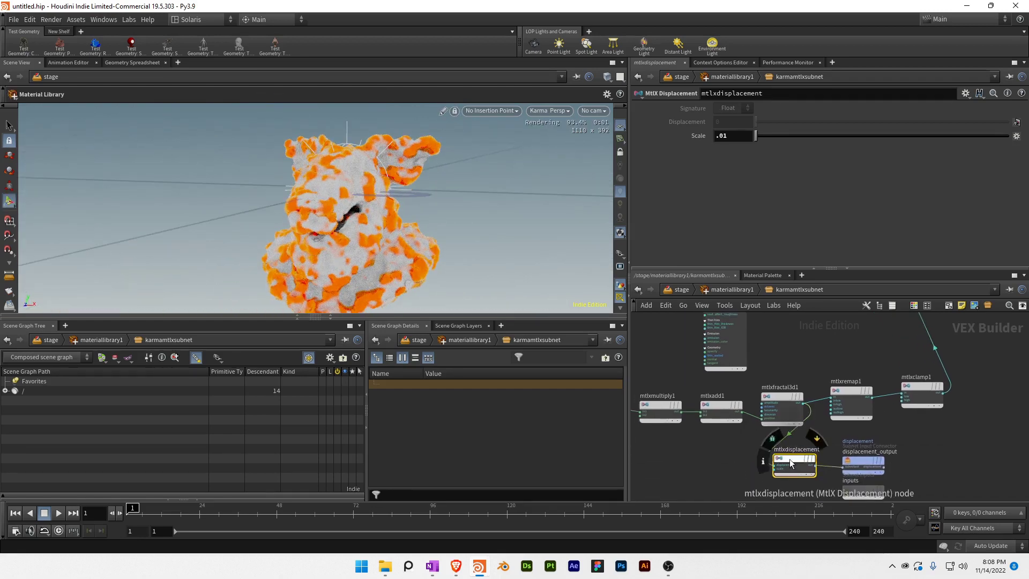
drag(789, 461, 801, 466)
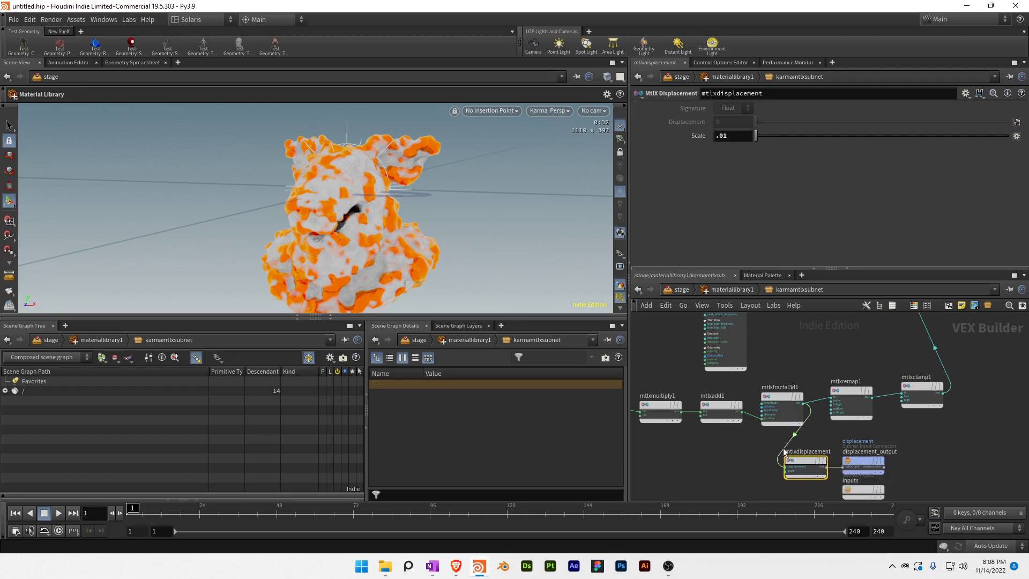
middle_drag(749, 434, 763, 407)
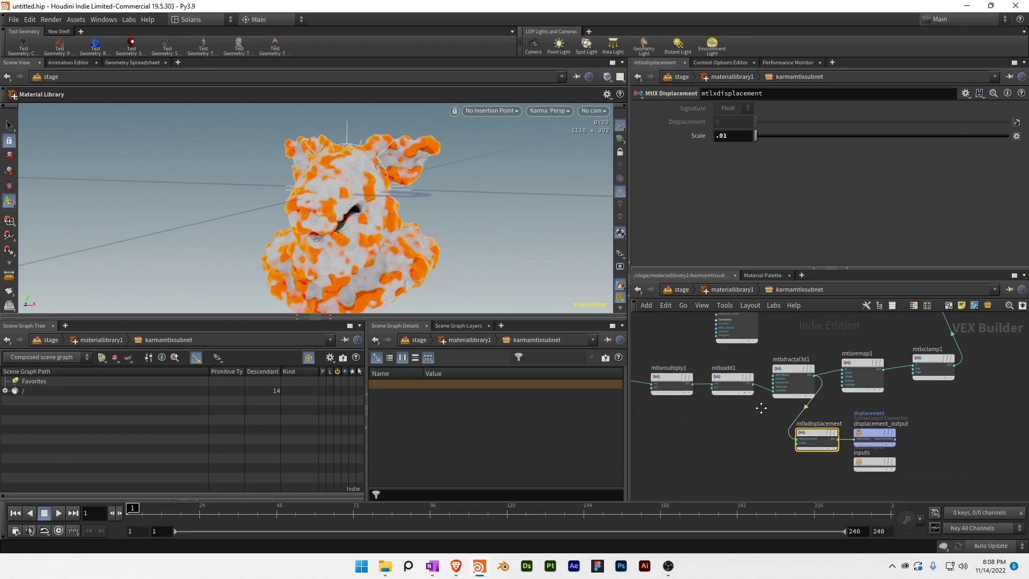
Connect the fractal noise output to the specular_roughness input of mtlxstandard_surface2.
scroll(745, 418, up, 3)
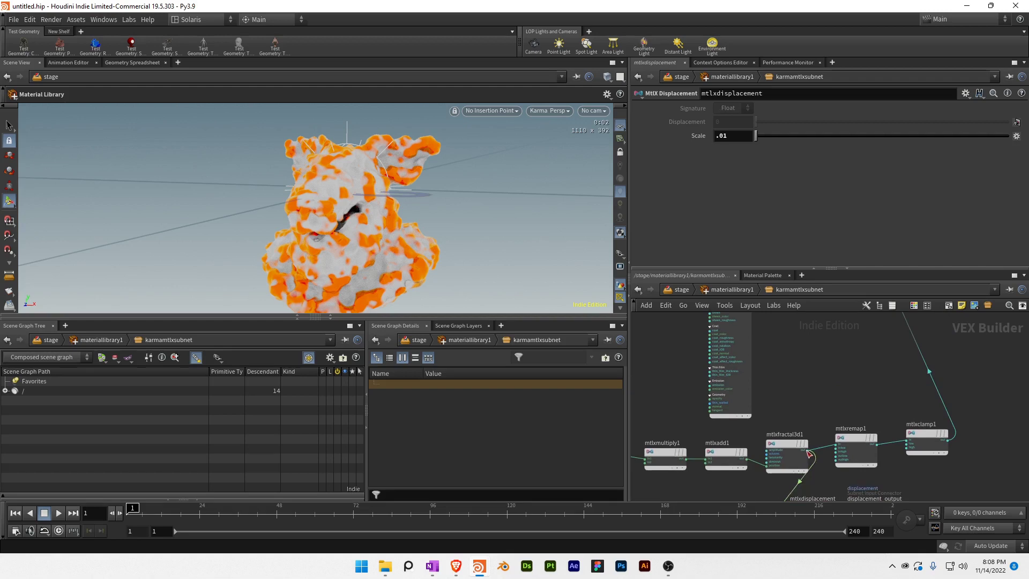
scroll(737, 388, up, 3)
scroll(736, 386, up, 3)
middle_drag(747, 320, 701, 395)
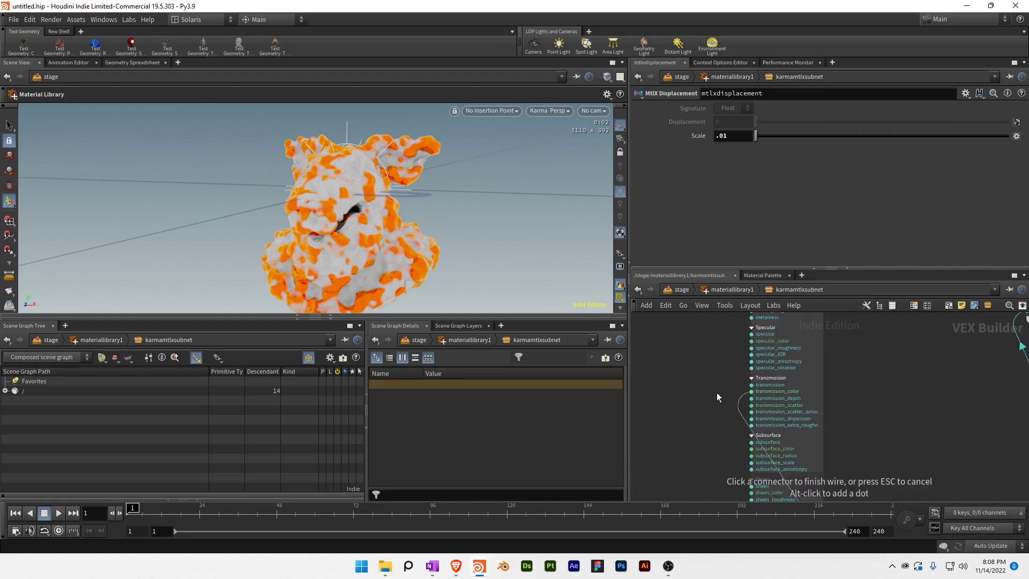
middle_drag(692, 353, 680, 410)
click(737, 439)
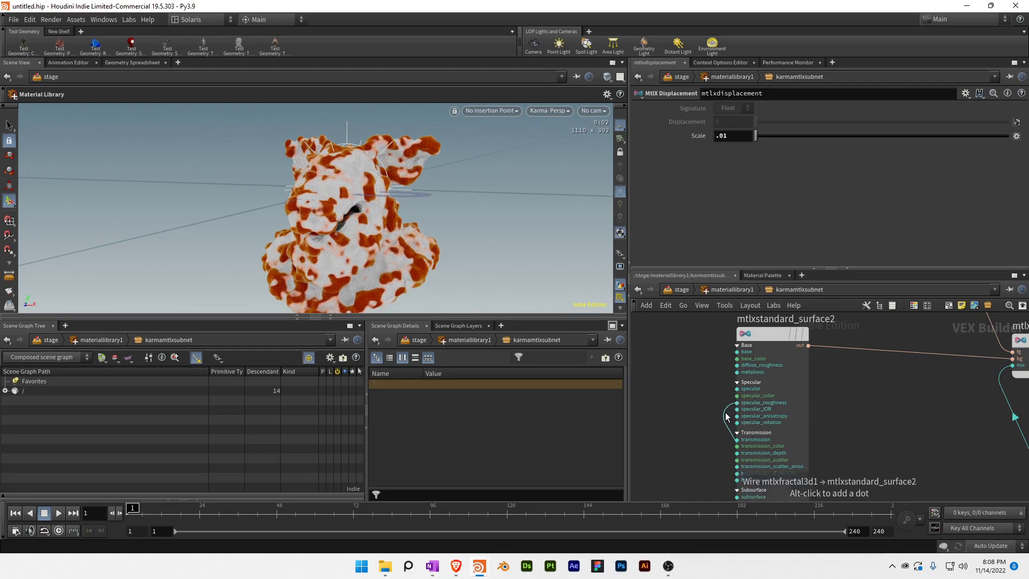
Insert a MtlX Remap node on the wire between the fractal noise and the specular_roughness input.
key(Tab)
text(rem)
key(Return)
click(722, 410)
Set the roughness remap's Inlow to 0.28, Inhigh to 0.4, Outlow to 0.3 and Outhigh to 0.25.
drag(780, 150, 763, 164)
drag(780, 177, 767, 177)
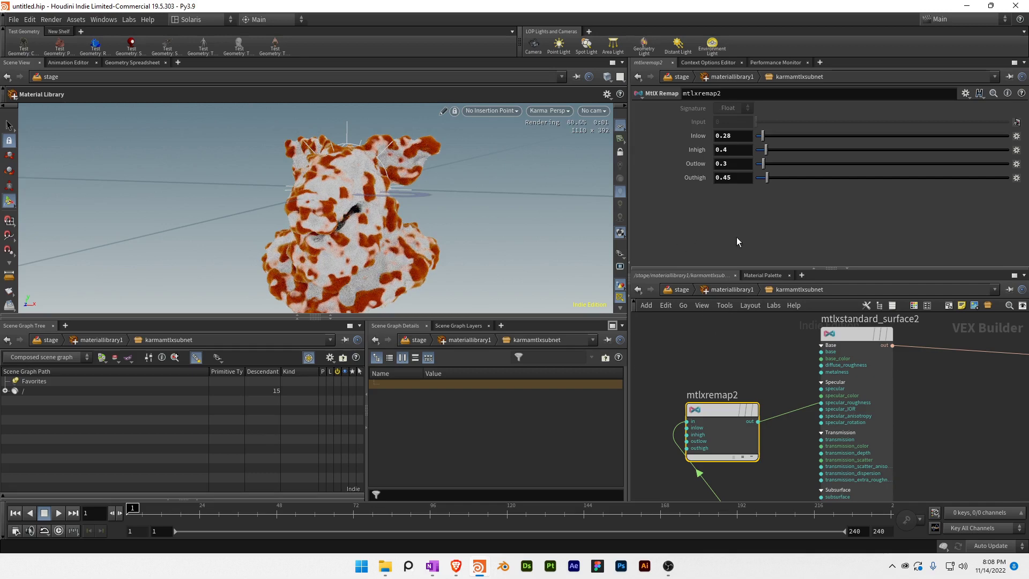
click(763, 181)
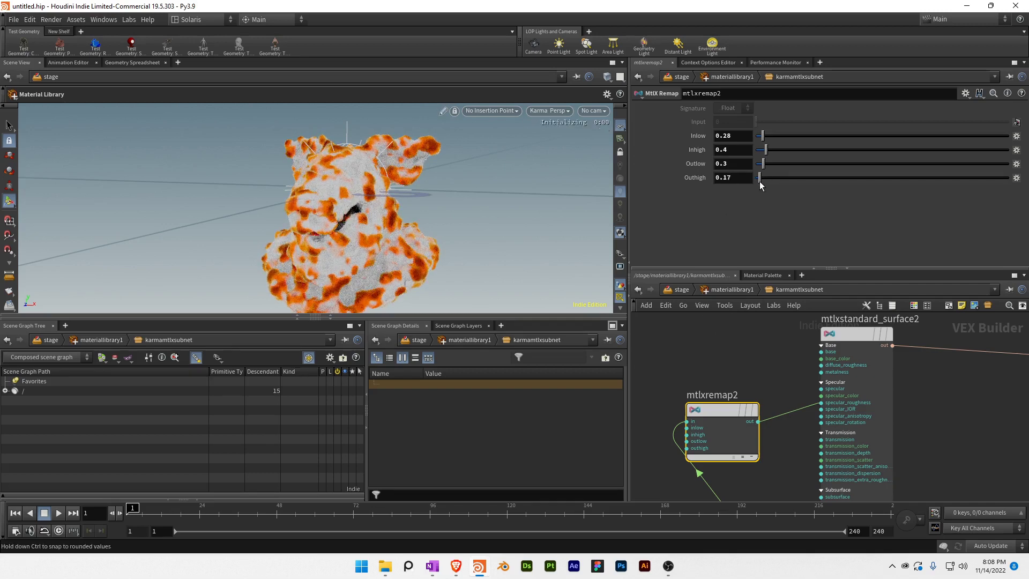
drag(759, 182, 762, 182)
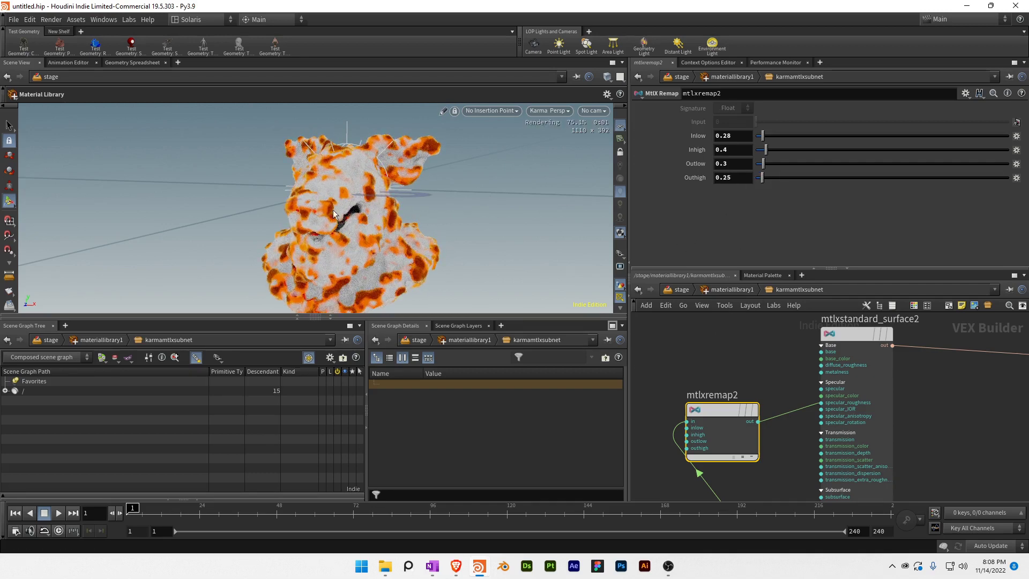
Disconnect the fractal noise output from the MtlX Displacement node.
scroll(686, 405, down, 4)
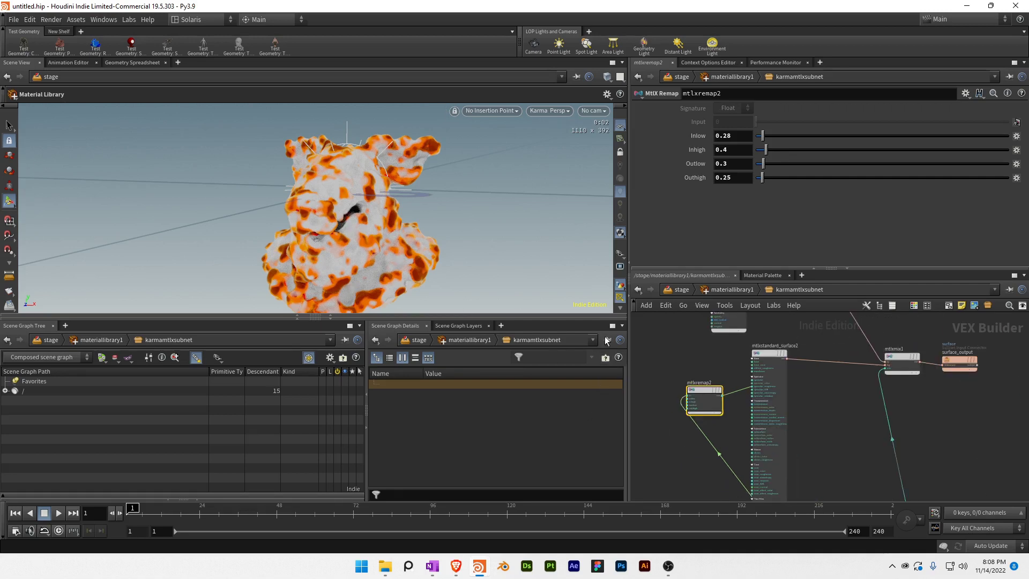
middle_drag(665, 346, 677, 248)
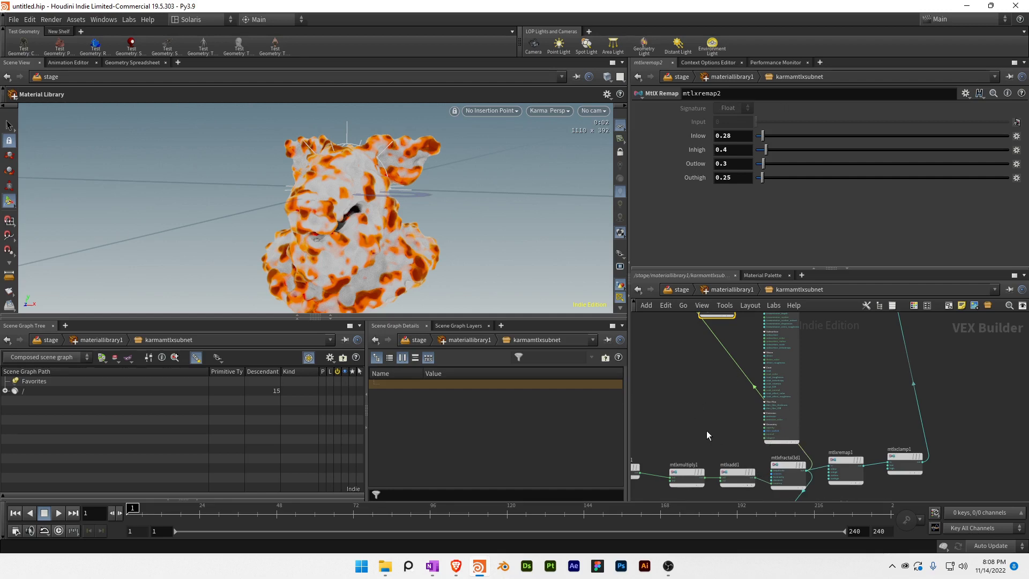
middle_drag(735, 423, 761, 355)
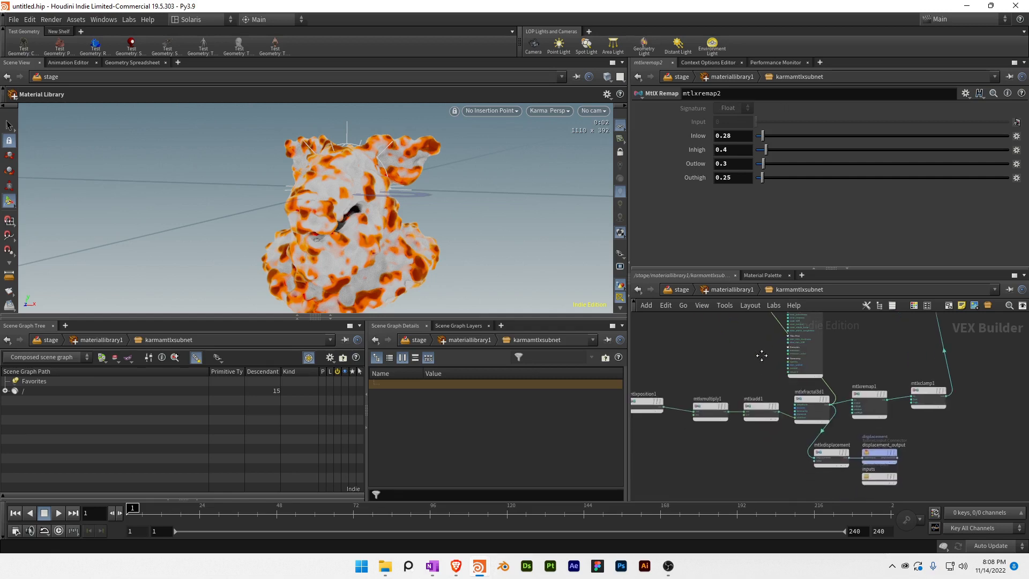
click(833, 455)
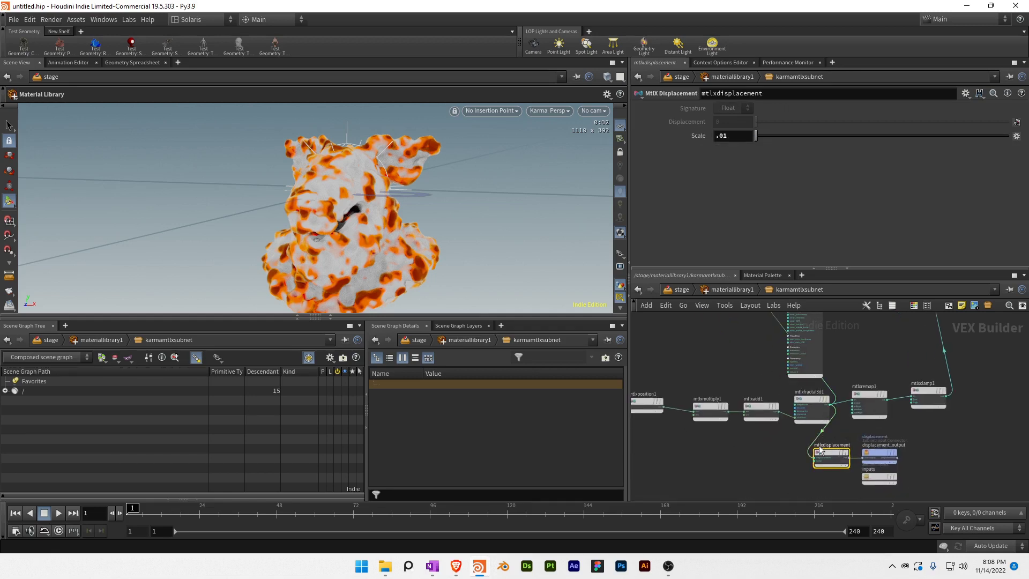
click(816, 439)
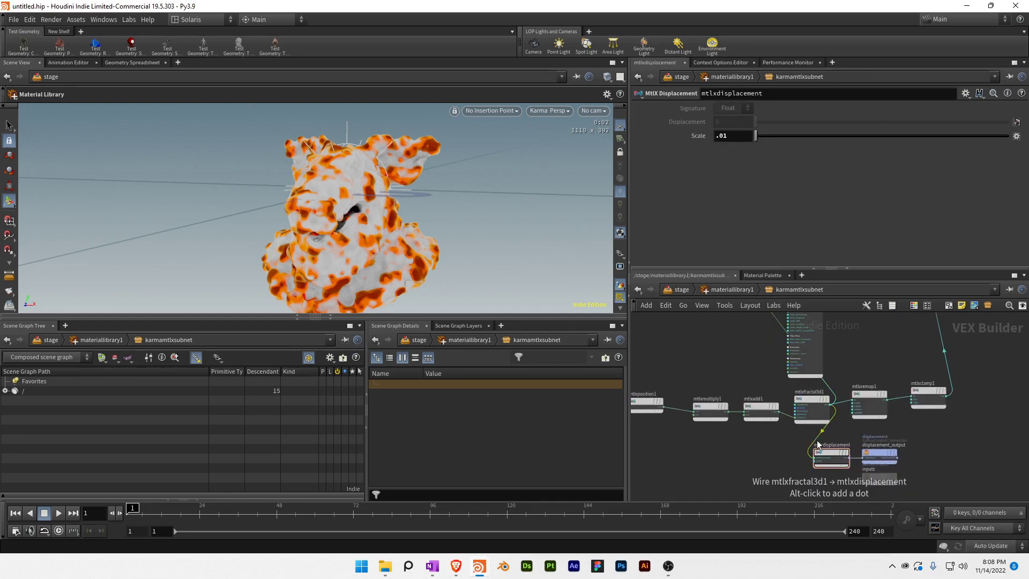
key(Delete)
Delete the MtlX Remap node that drives the specular roughness of mtlxstandard_surface2.
middle_drag(749, 390, 768, 478)
click(764, 316)
key(Delete)
middle_drag(761, 414, 749, 341)
Try a different Input 2 value on mtlxmultiply1 and undo the change.
key(ctrl+s)
click(937, 496)
click(741, 394)
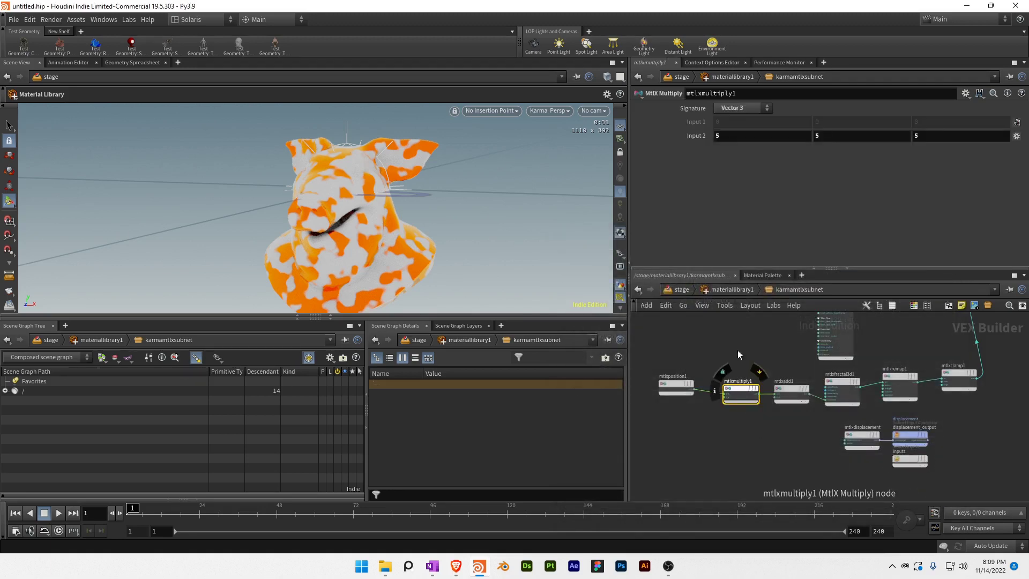
middle_drag(778, 140, 40, 129)
key(ctrl+z)
key(ctrl+z)
Insert a second MtlX Add node on the wire between mtlxadd1 and the fractal noise.
middle_drag(744, 480, 783, 420)
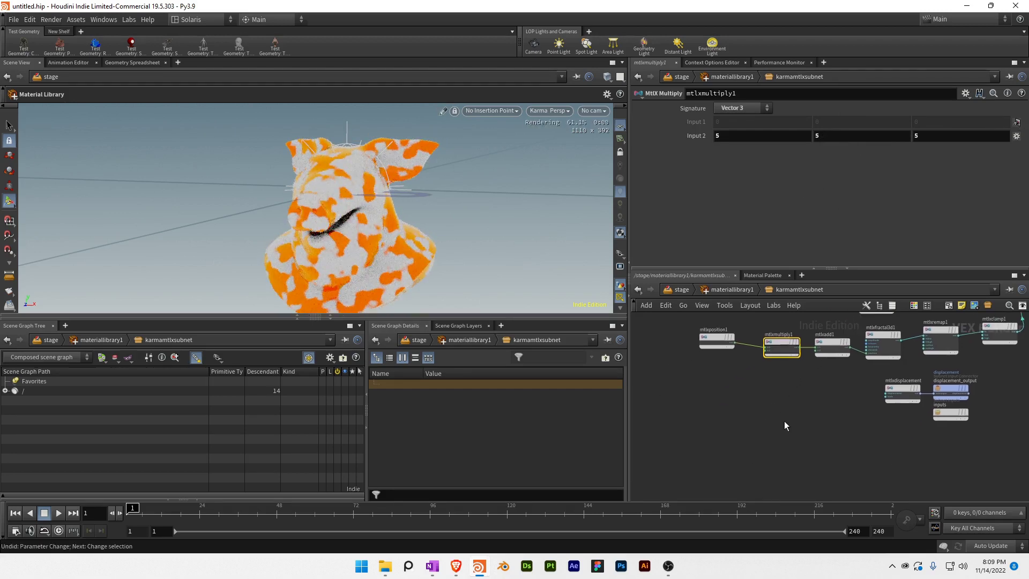
key(Tab)
key(Tab)
key(Tab)
text(add)
key(Return)
click(855, 356)
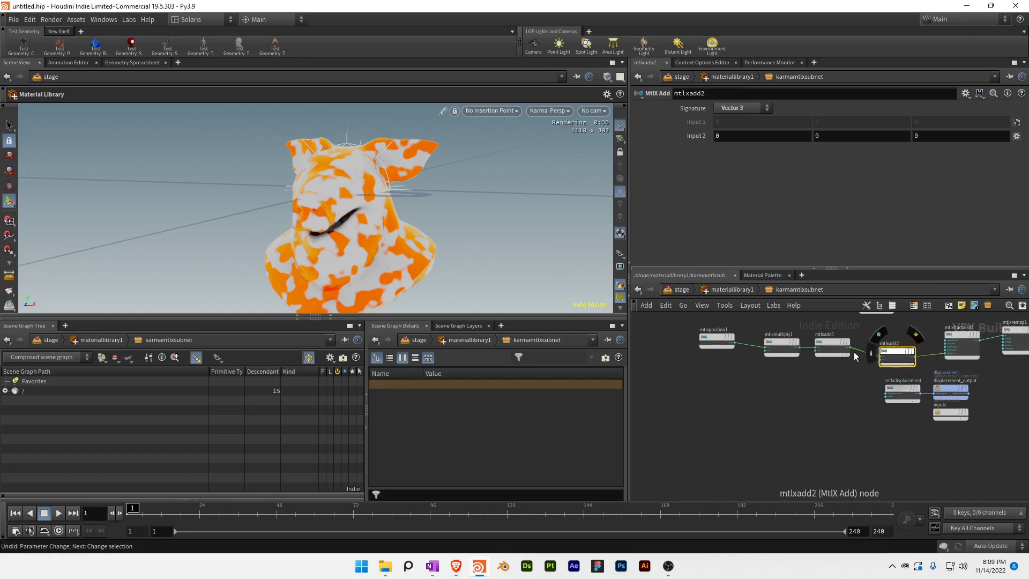
Duplicate the position, multiply and add node chain and place the copy below the original.
key(Tab)
key(Escape)
drag(829, 390, 701, 341)
alt+click(716, 337)
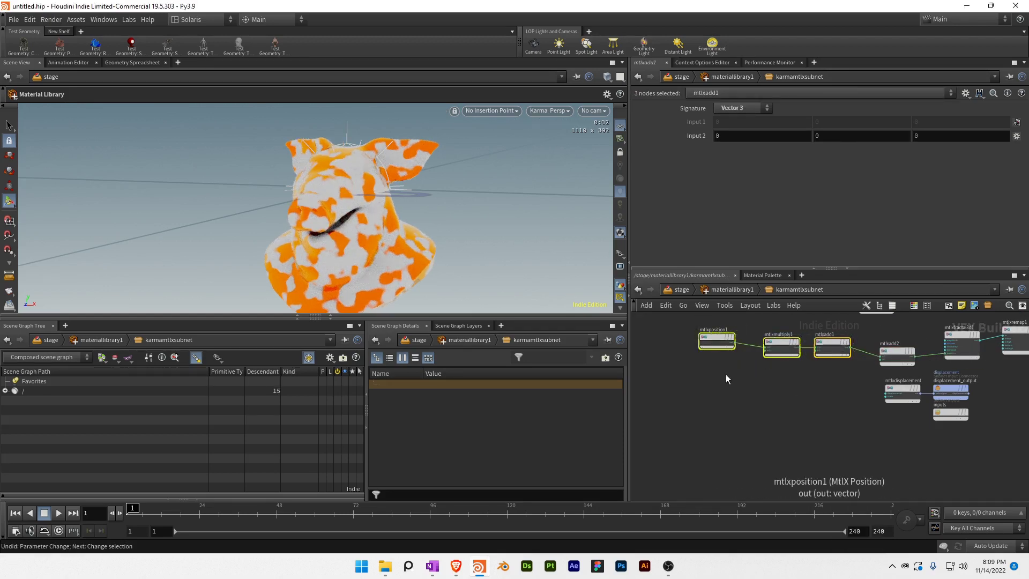
click(725, 382)
drag(716, 381, 822, 373)
click(815, 385)
Add a MtlX Worley Noise 3D node fed by the output of the duplicated add node.
scroll(847, 387, up, 2)
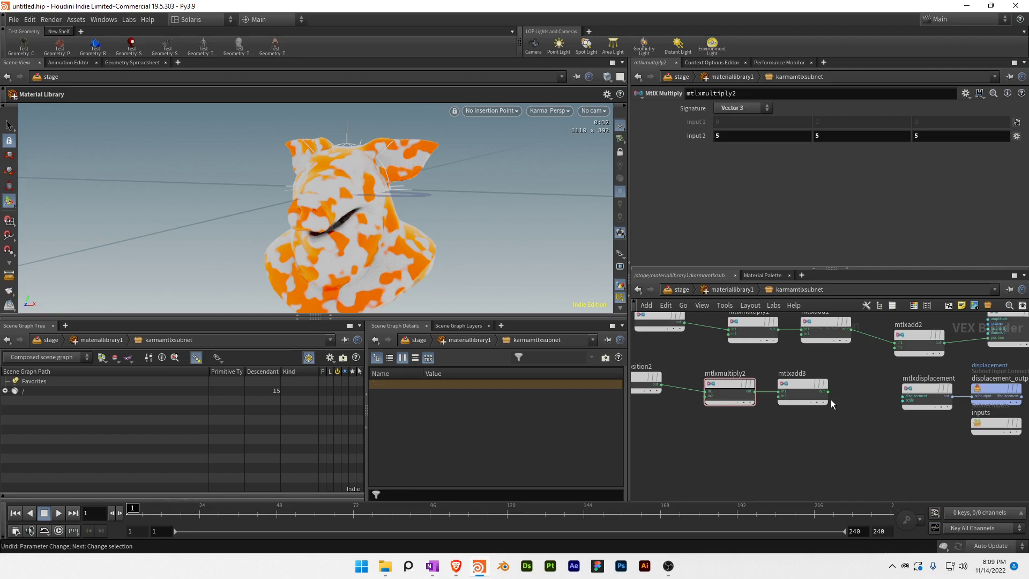
click(830, 395)
key(Tab)
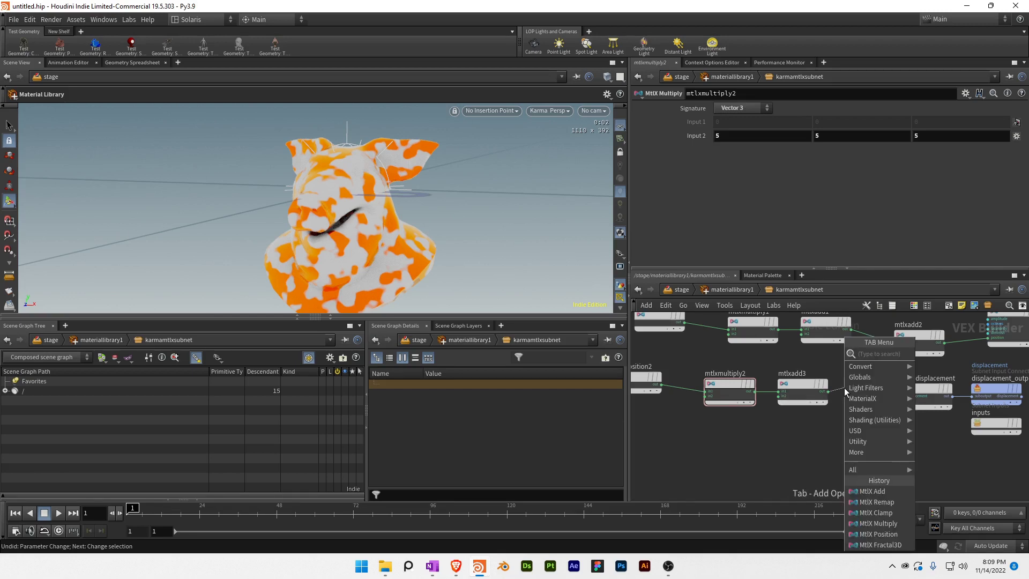
text(worl)
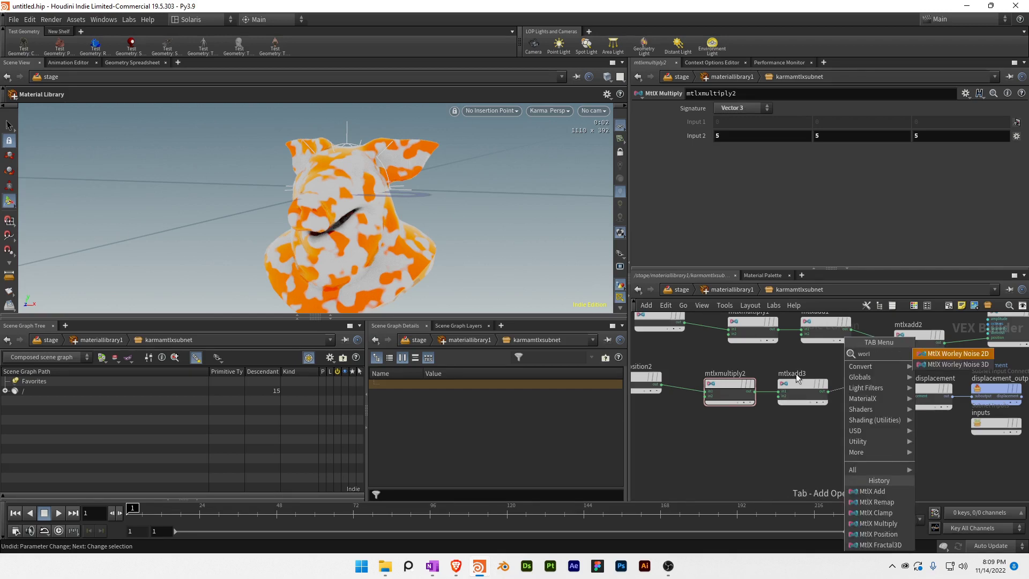
key(Down)
key(Return)
key(Return)
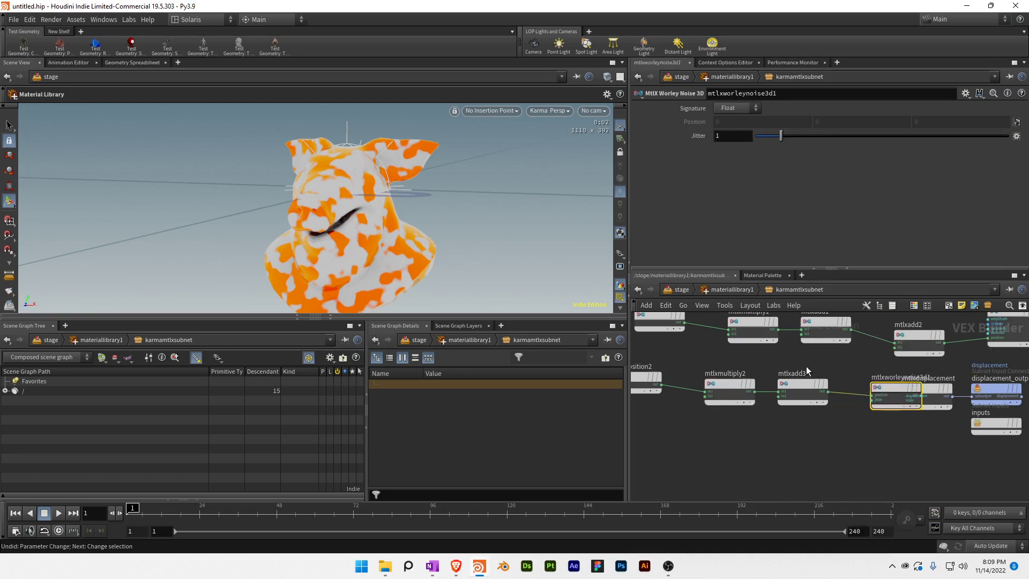
Wire the Worley noise output into the second input of mtlxadd2 and set its Jitter to 0.55.
drag(888, 381, 897, 350)
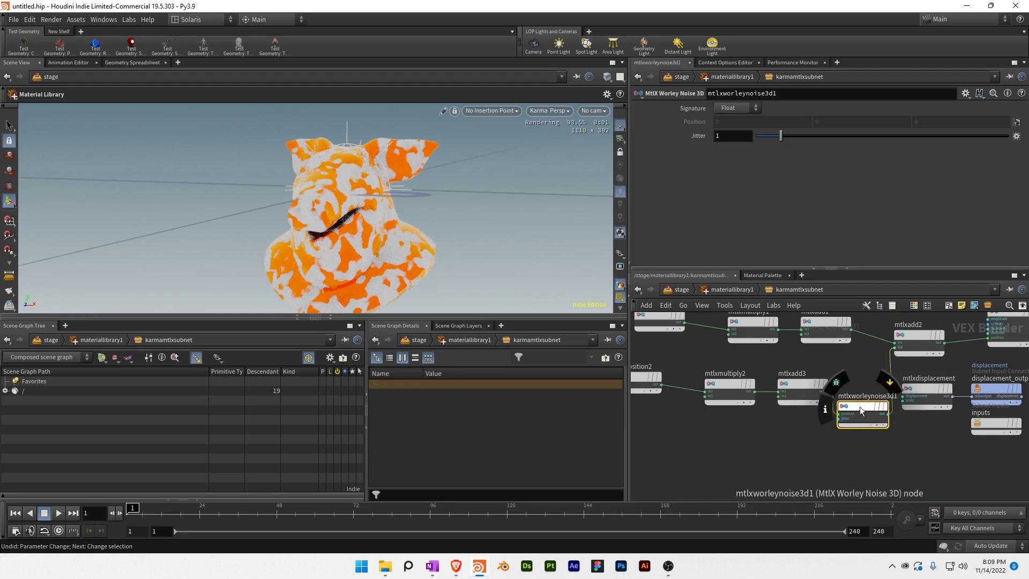
click(770, 137)
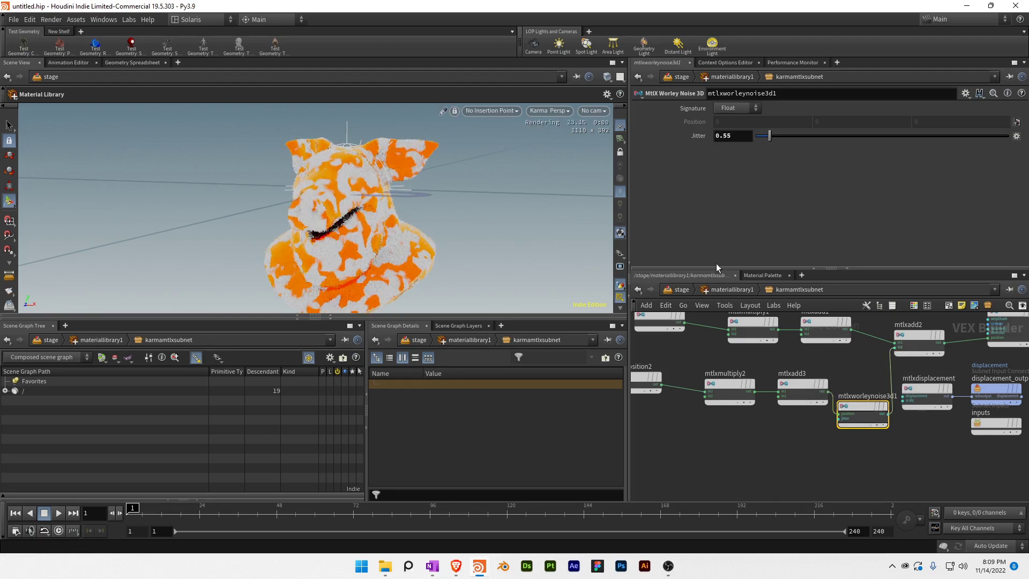
Set all three Input 2 components of the duplicated multiply node to .1.
click(734, 377)
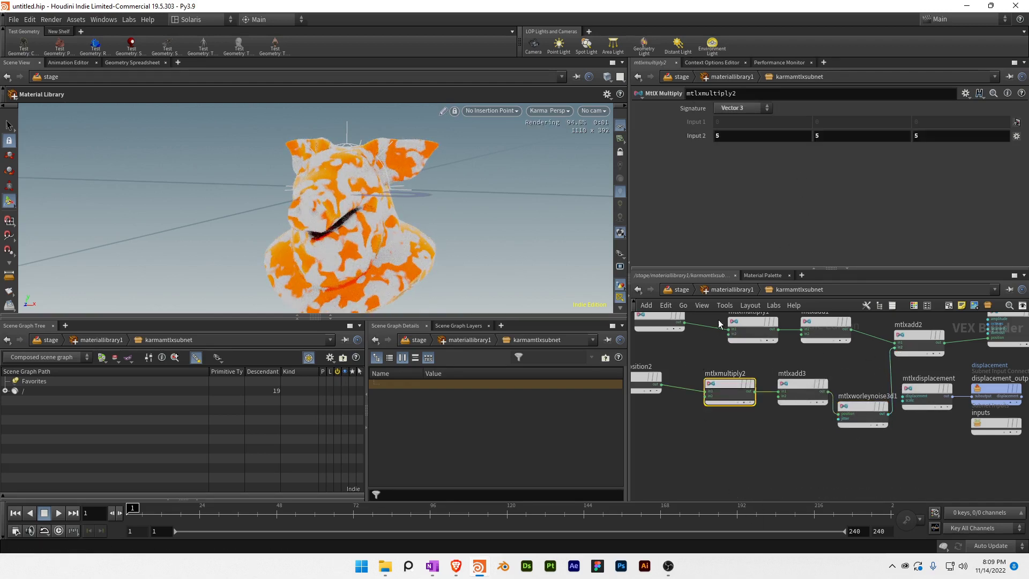
click(751, 137)
text(.1)
key(Tab)
text(.15)
key(Tab)
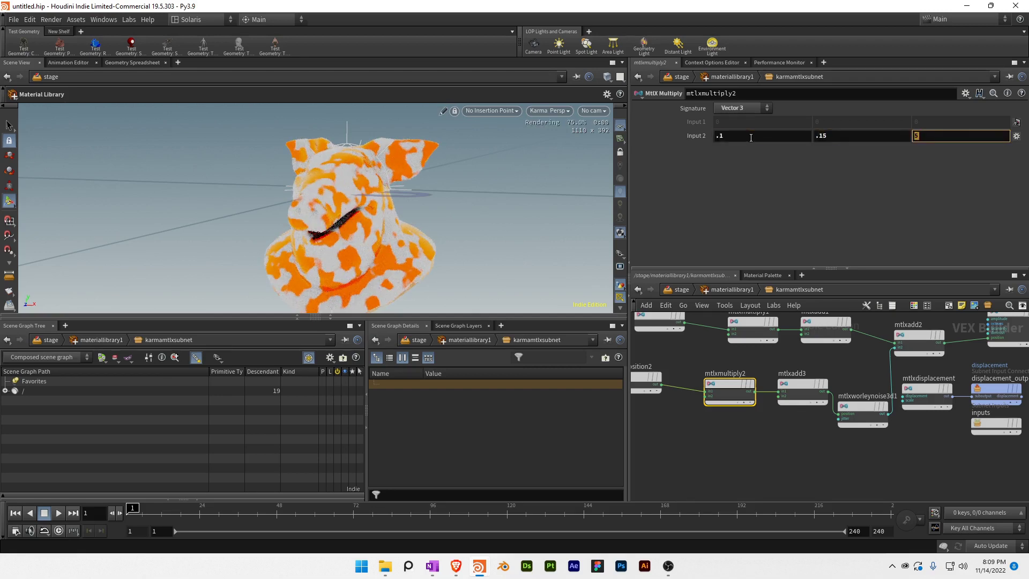
text(.1)
key(shift+Tab)
text(.1)
key(Return)
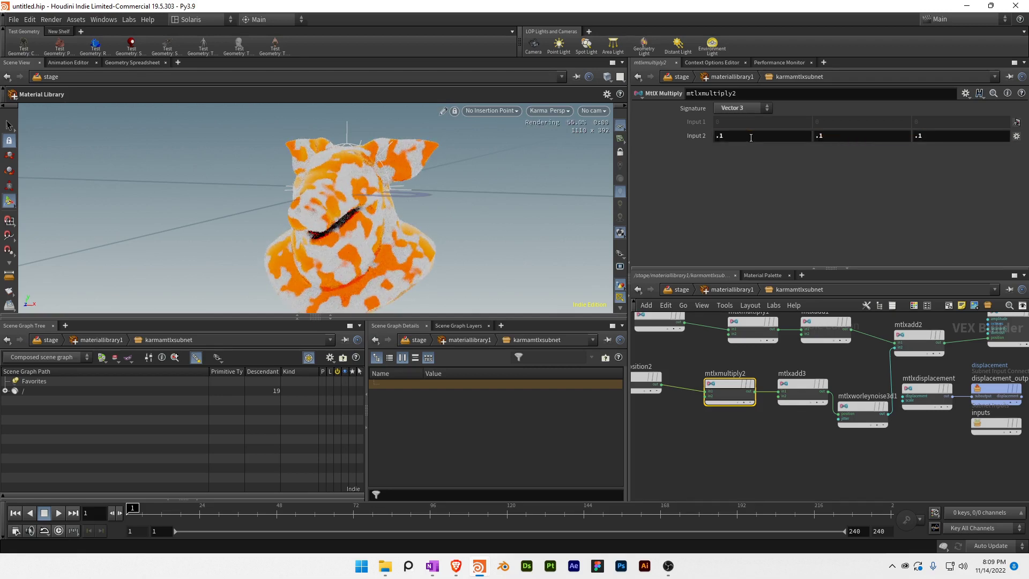
Raise the second Input 2 component of mtlxmultiply2 to 21.8, checking the stretched pattern on the head.
mouse_move(828, 136)
middle_down()
mouse_move(868, 134)
mouse_move(830, 136)
middle_up()
alt+drag(487, 196, 436, 198)
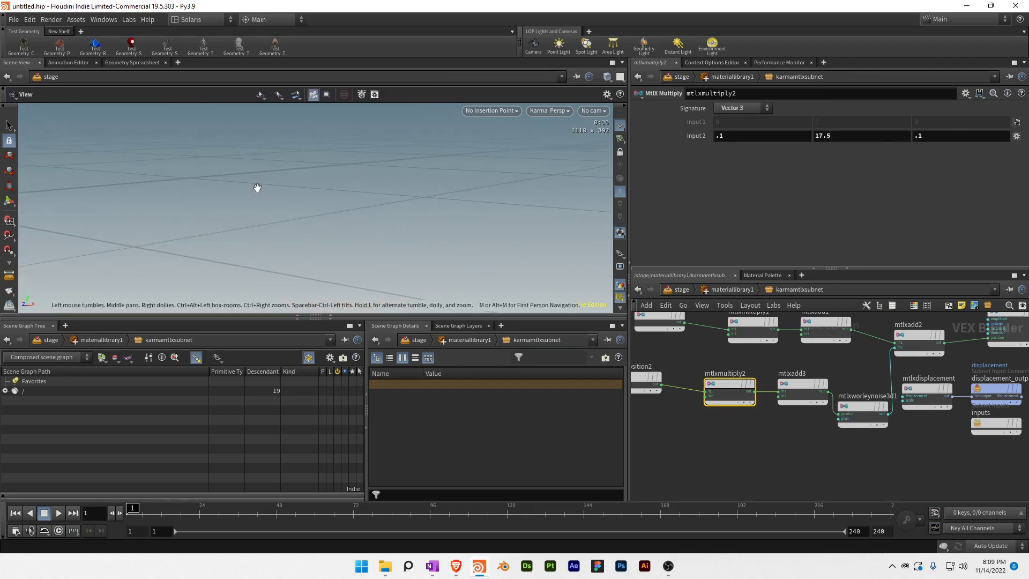
alt+middle_drag(255, 188, 401, 177)
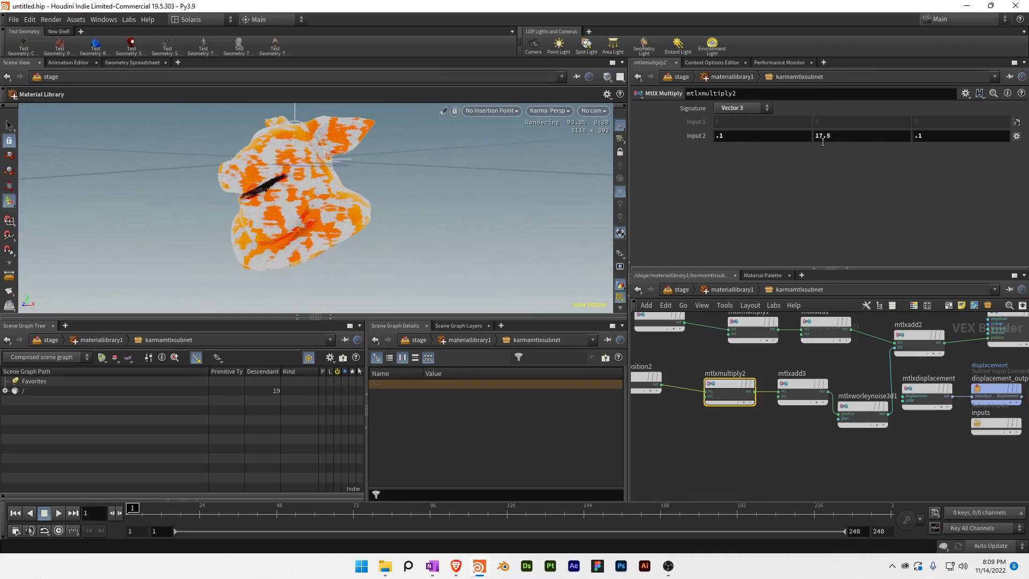
middle_drag(822, 141, 863, 133)
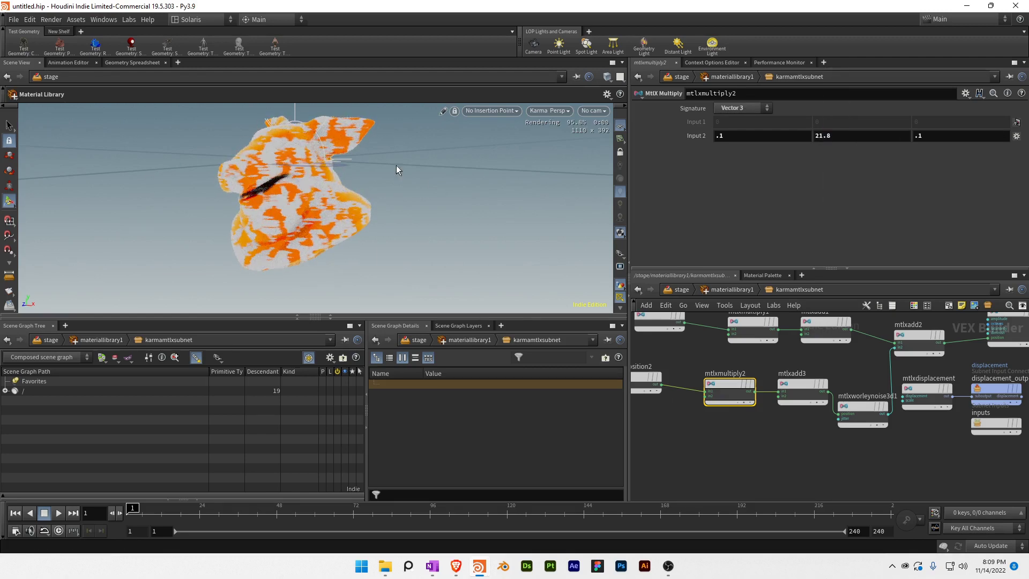
Inspect the stretched pattern from other sides of the head and set mtlxmultiply2's first Input 2 component to 27.5.
key(space)
mouse_move(277, 175)
mouse_down()
mouse_move(188, 172)
mouse_move(296, 180)
mouse_up()
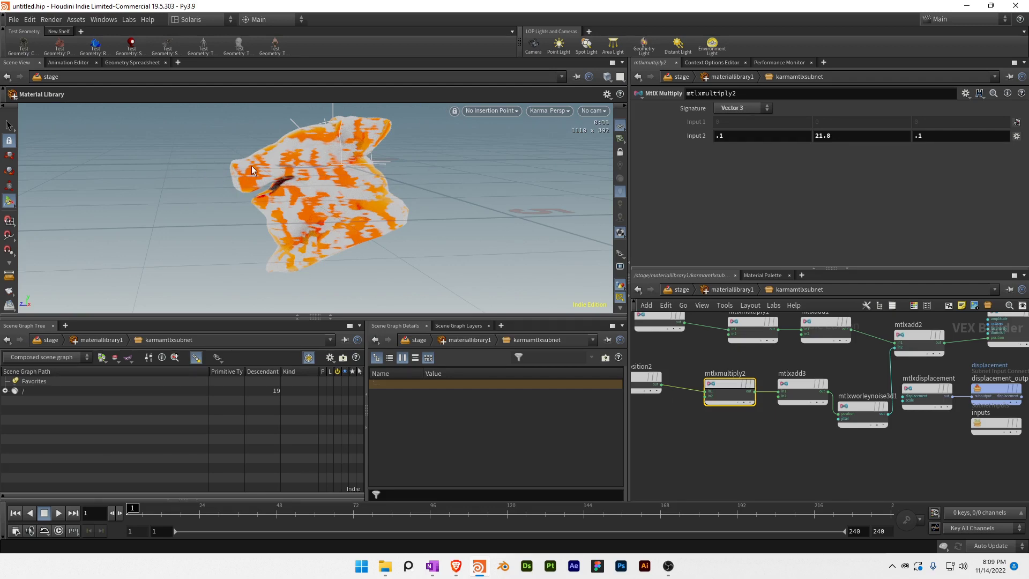
key(space)
drag(253, 166, 459, 160)
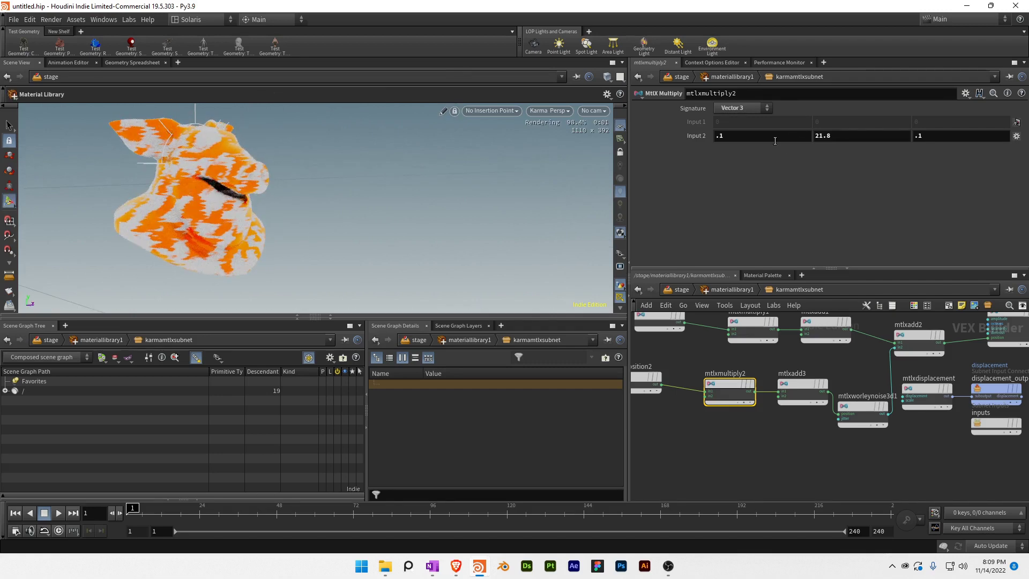
middle_drag(775, 141, 1001, 129)
middle_drag(1025, 190, 803, 131)
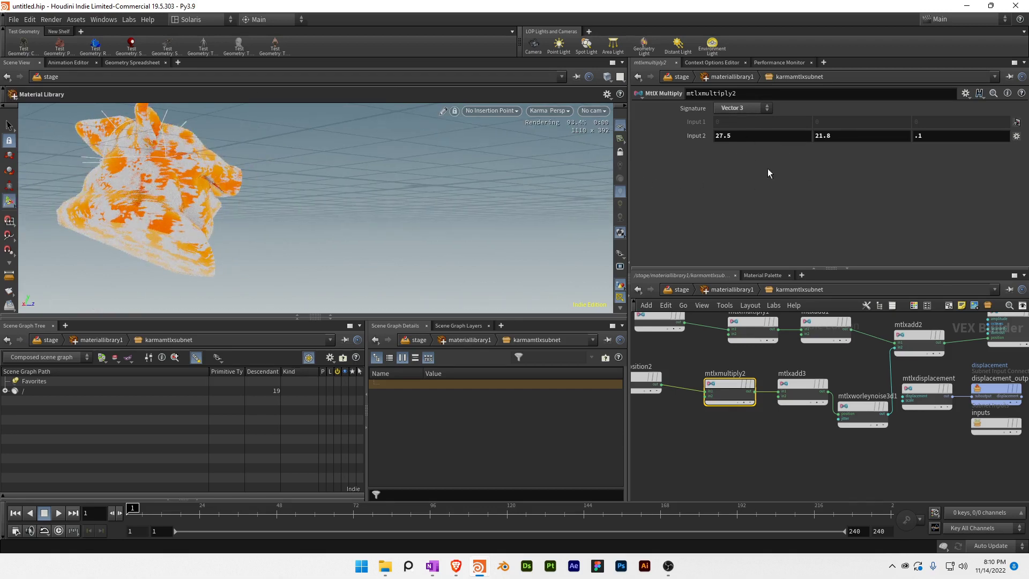
middle_drag(862, 376, 839, 400)
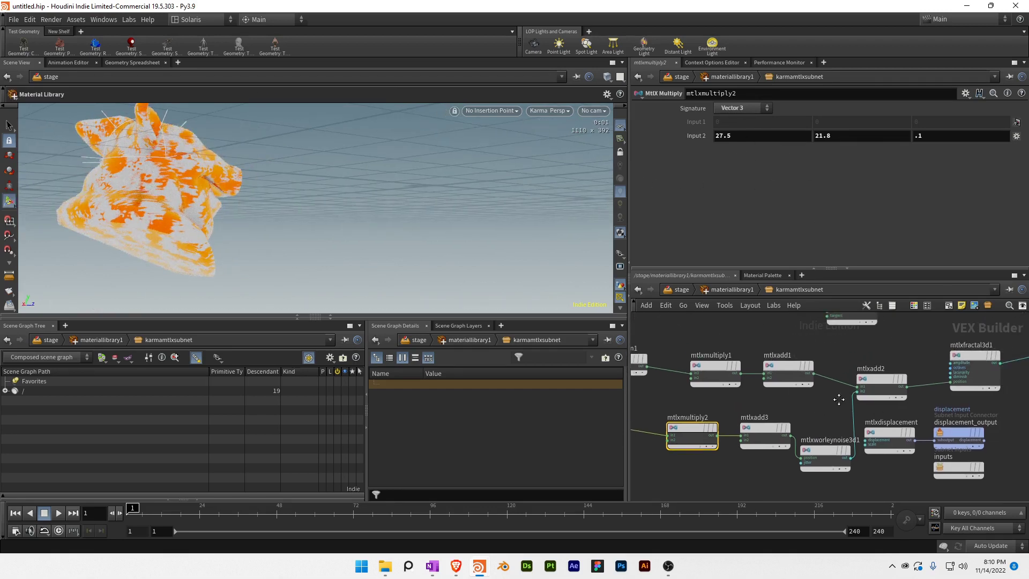
click(951, 363)
click(966, 356)
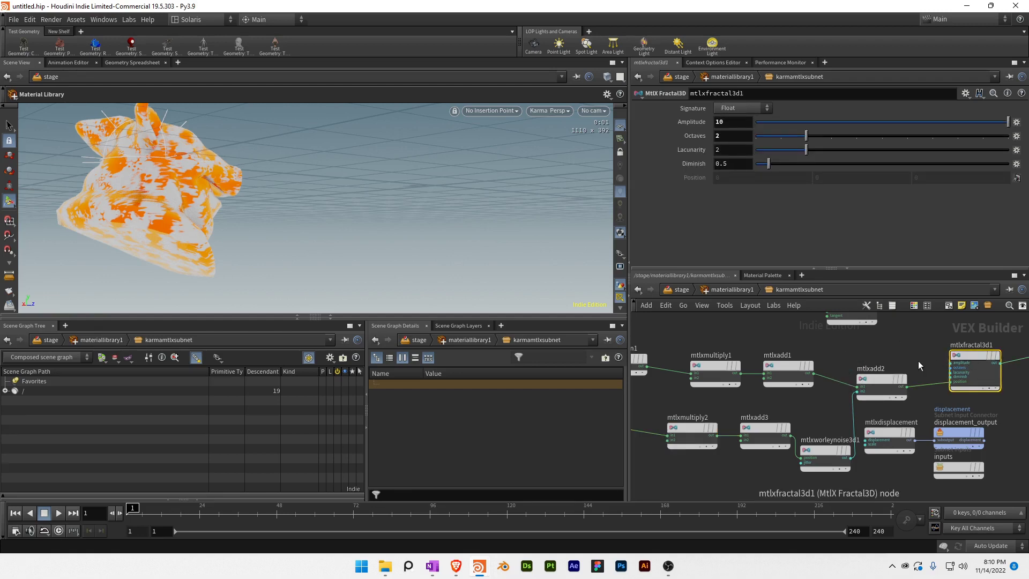
middle_drag(918, 346, 896, 406)
key(ctrl+shift+s)
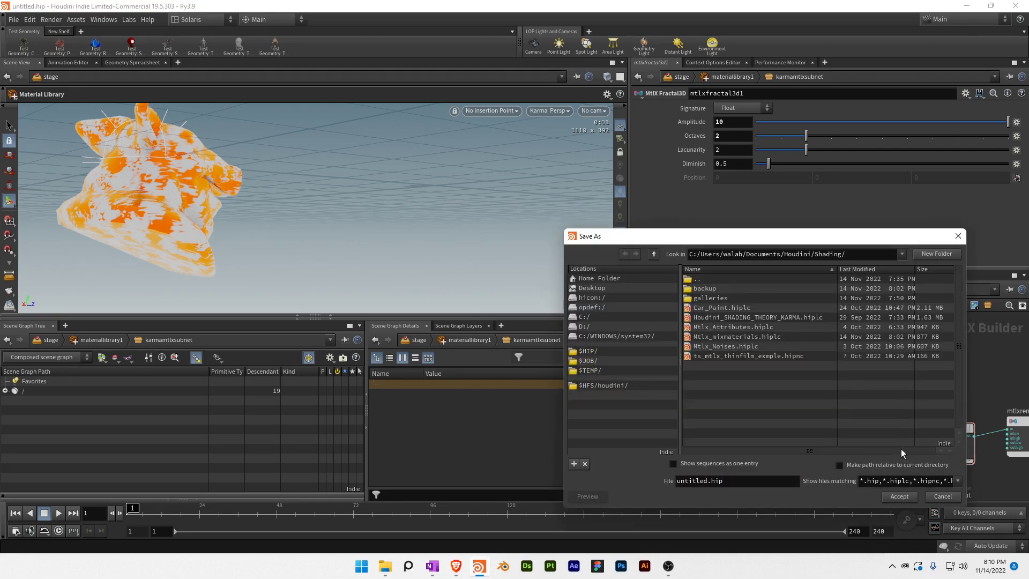
click(943, 497)
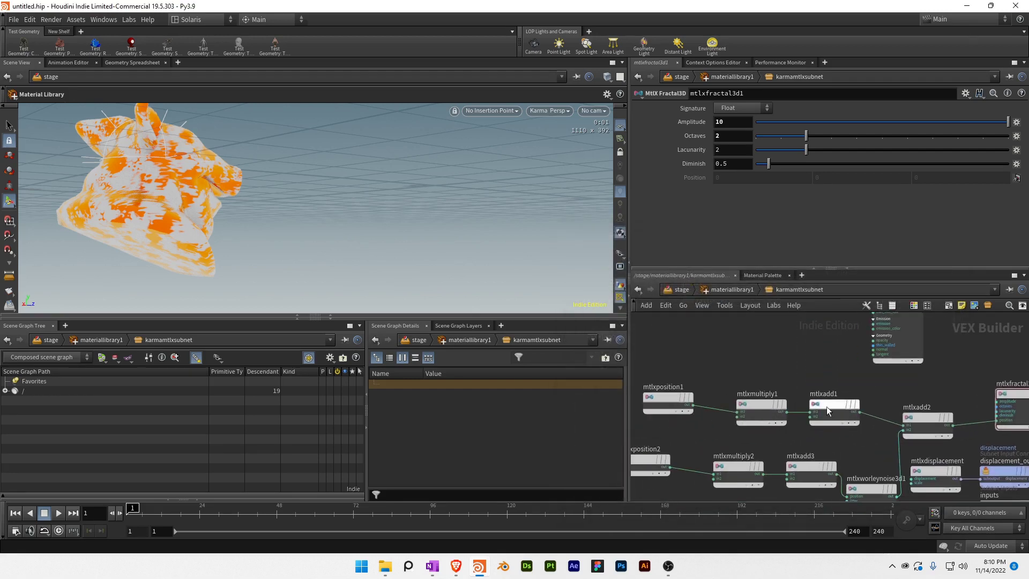
Set the first Input 2 component of mtlxadd1 to 5.2 to offset the fractal noise position.
click(763, 403)
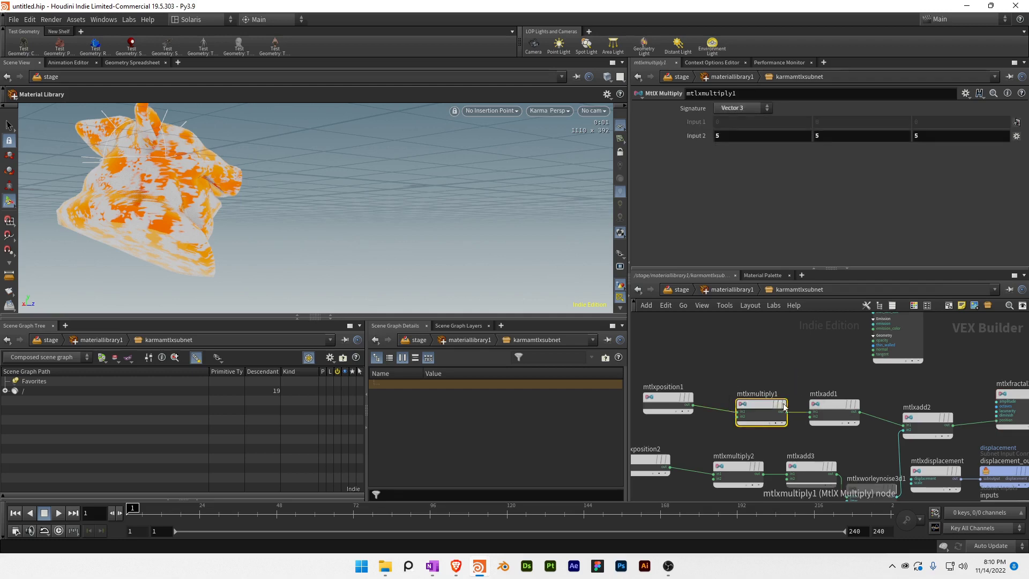
click(829, 404)
middle_drag(750, 137, 751, 143)
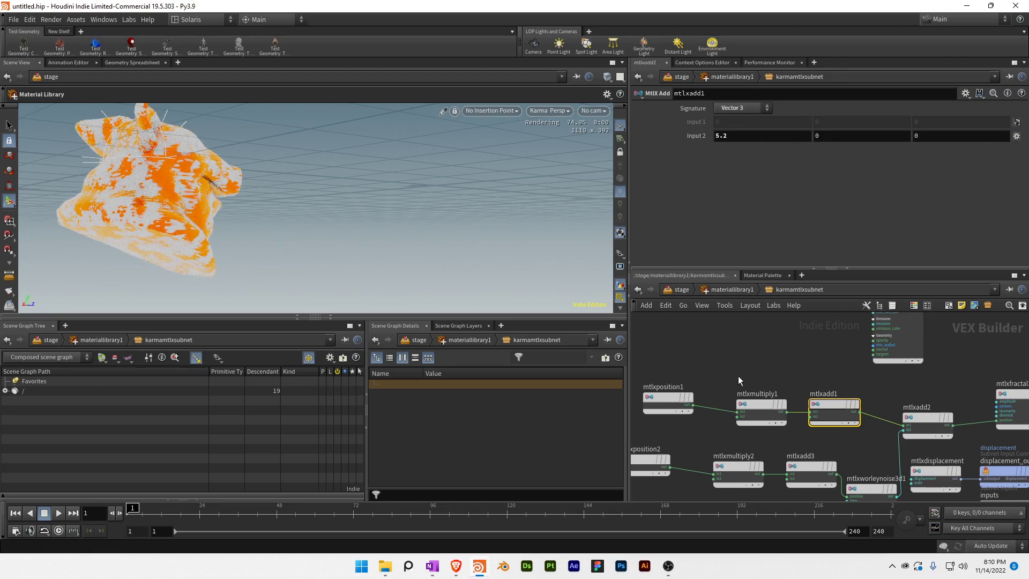
Insert a MtlX Rotate3D node between mtlxposition1 and mtlxmultiply1 and set its Amount to 8.15.
middle_drag(747, 374, 752, 340)
key(Tab)
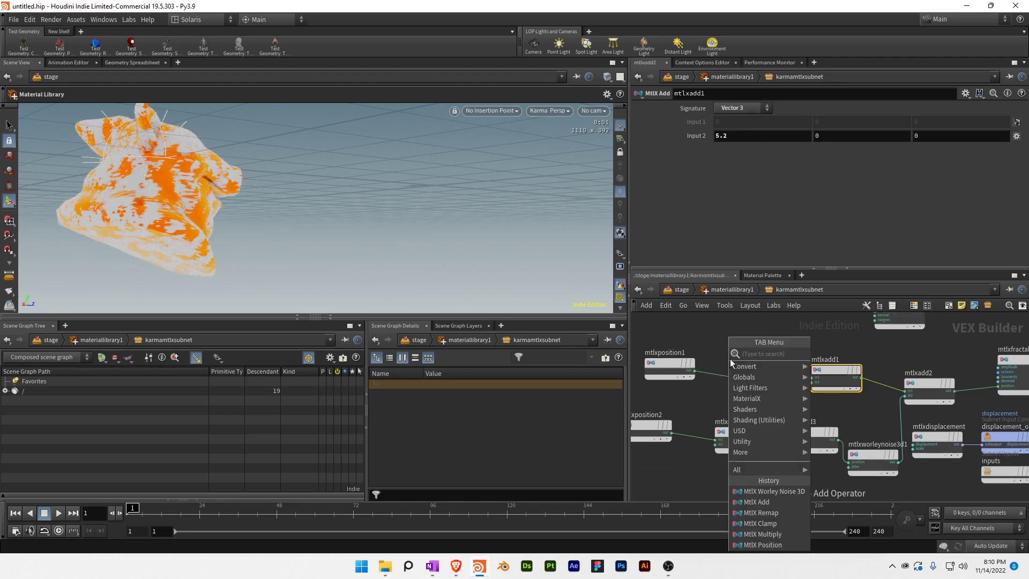
text(rota)
key(Return)
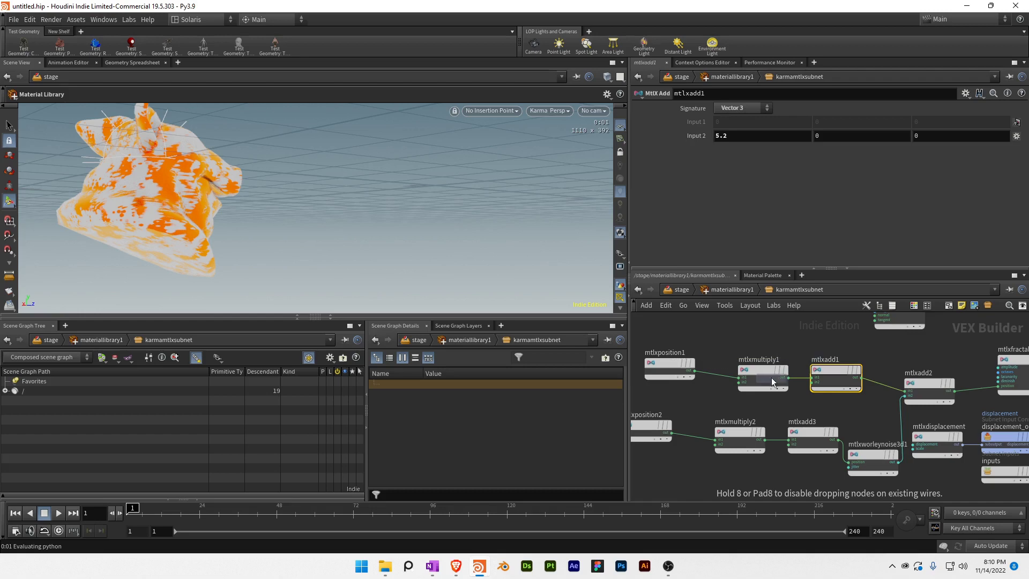
click(726, 375)
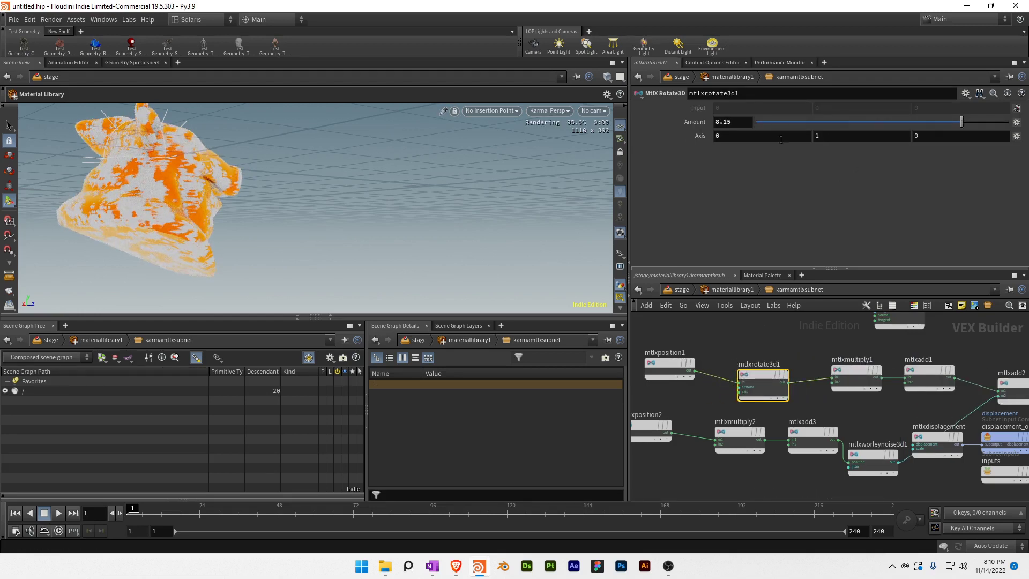
Set the first two Axis components of mtlxrotate3d1 to 0.22 and 0.977, and inspect the pattern from the head's other side.
middle_drag(780, 136, 911, 151)
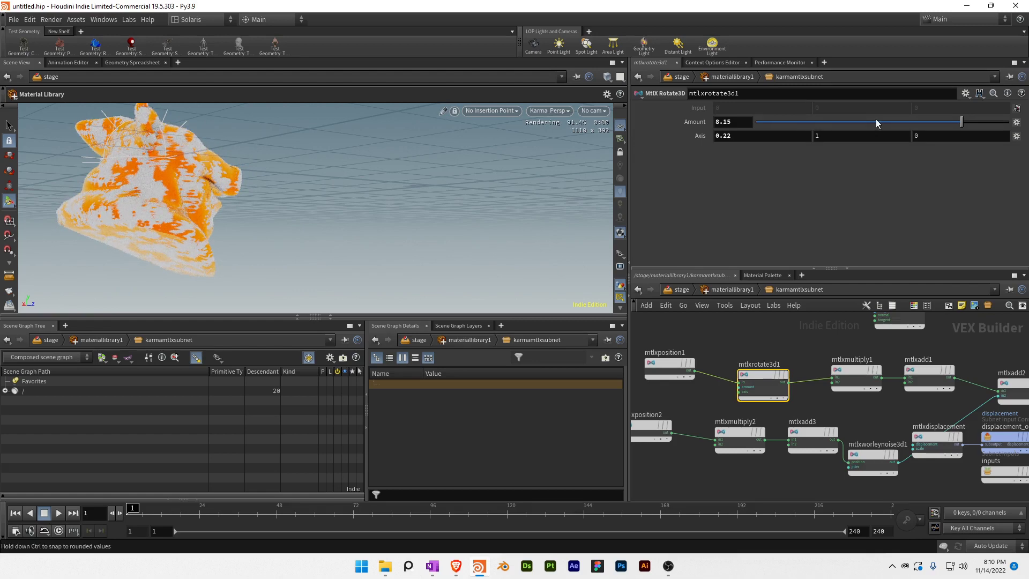
middle_drag(844, 136, 480, 175)
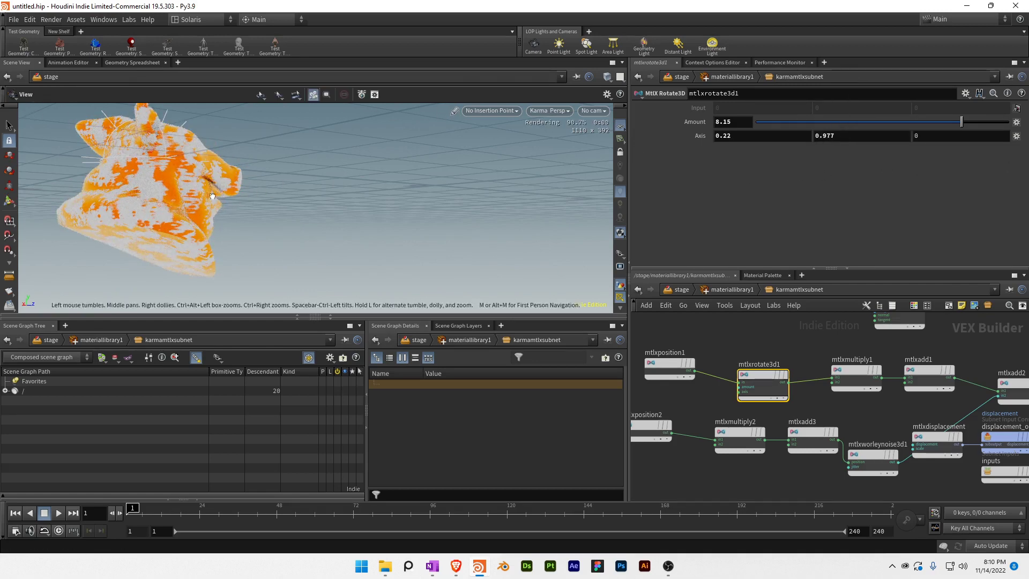
key(space)
drag(408, 184, 372, 227)
drag(269, 211, 473, 224)
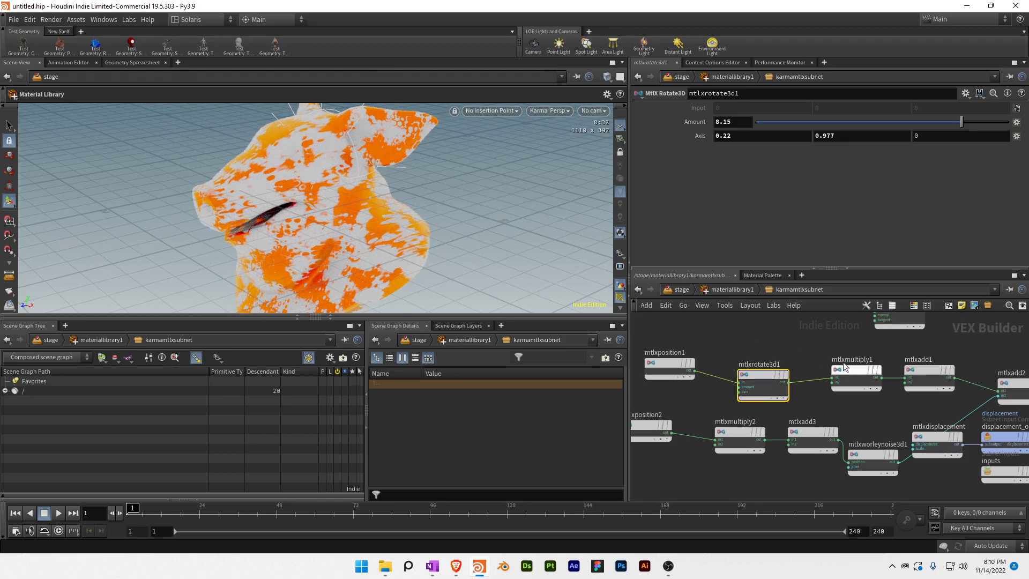
middle_drag(818, 345, 715, 402)
middle_drag(911, 385, 798, 465)
middle_drag(792, 386, 792, 353)
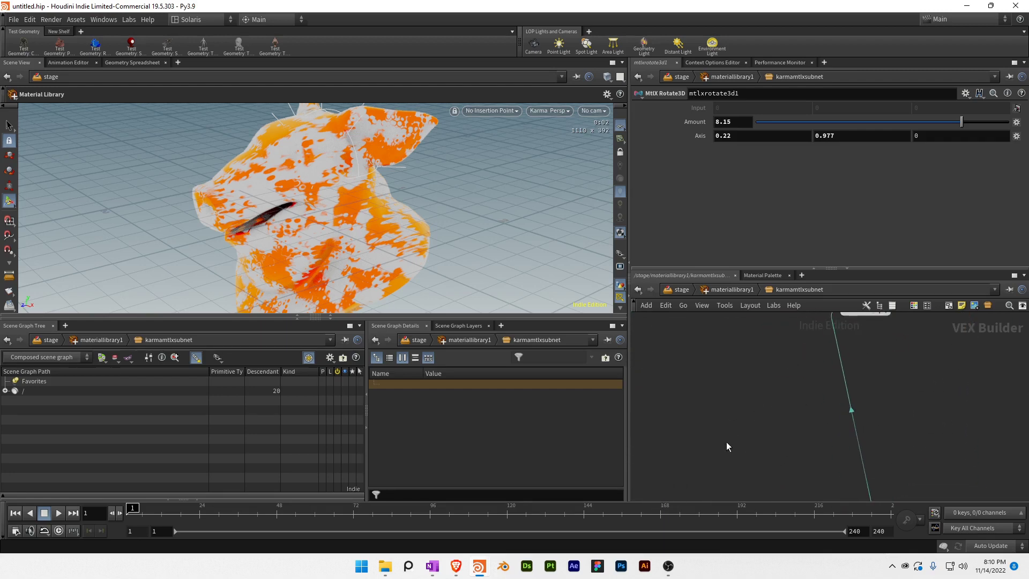
mouse_move(668, 574)
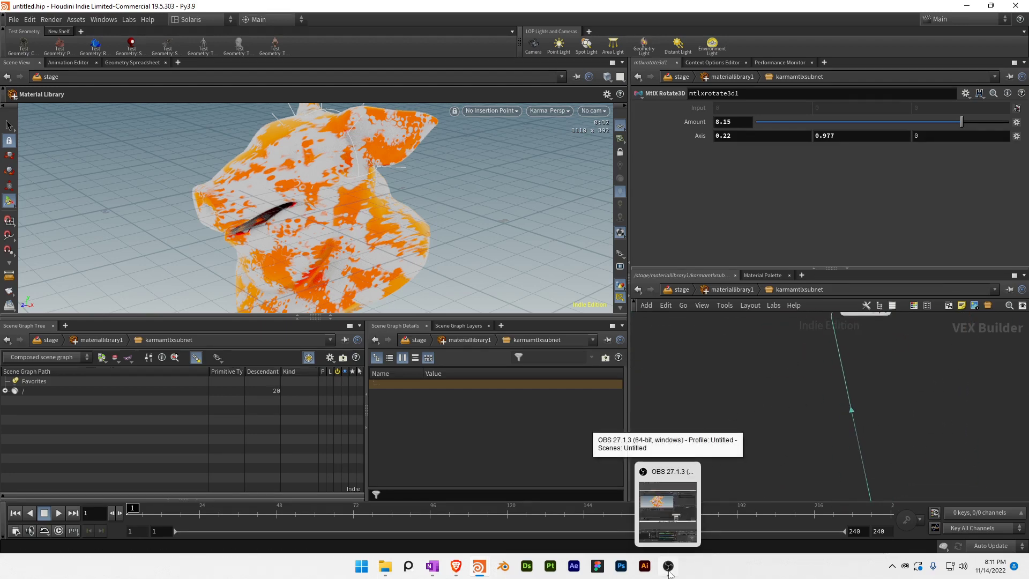